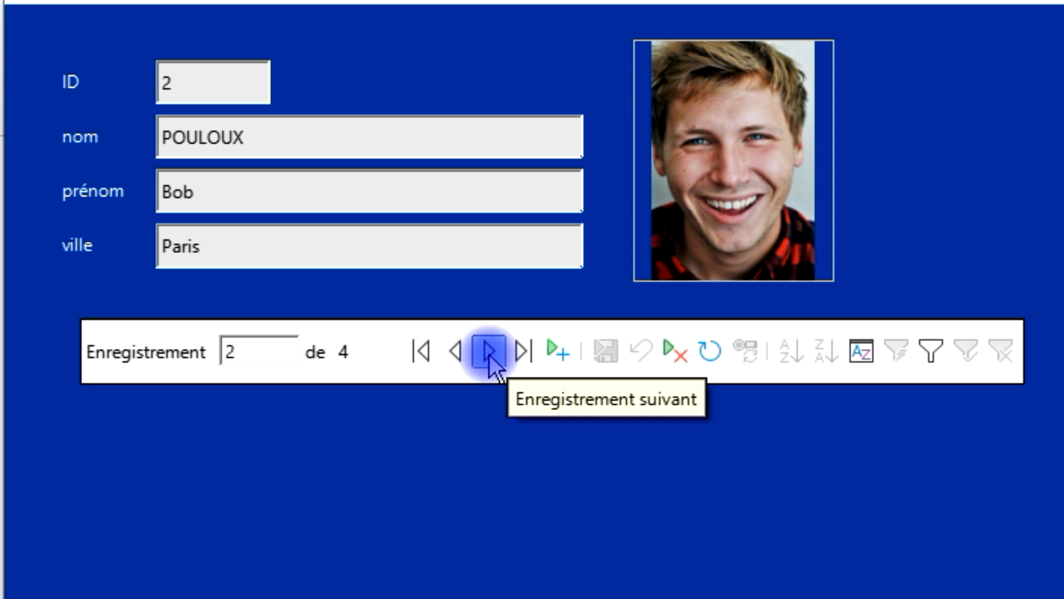
# Step: Browse the form's records back and forth, examining the name, city and photo fields from first to last
pyautogui.click(489, 351)
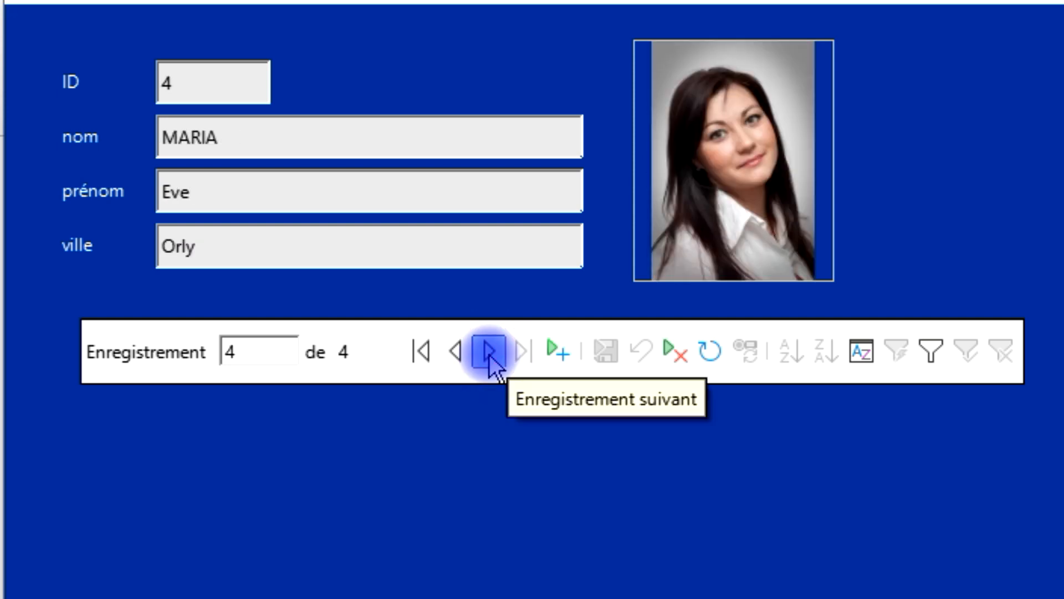
pyautogui.click(490, 352)
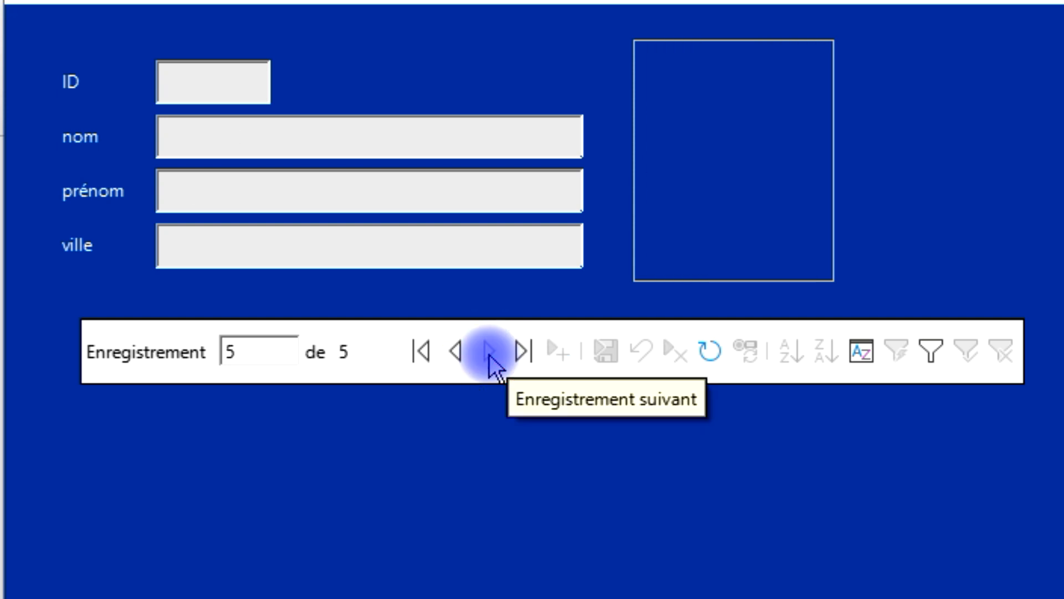
pyautogui.click(423, 353)
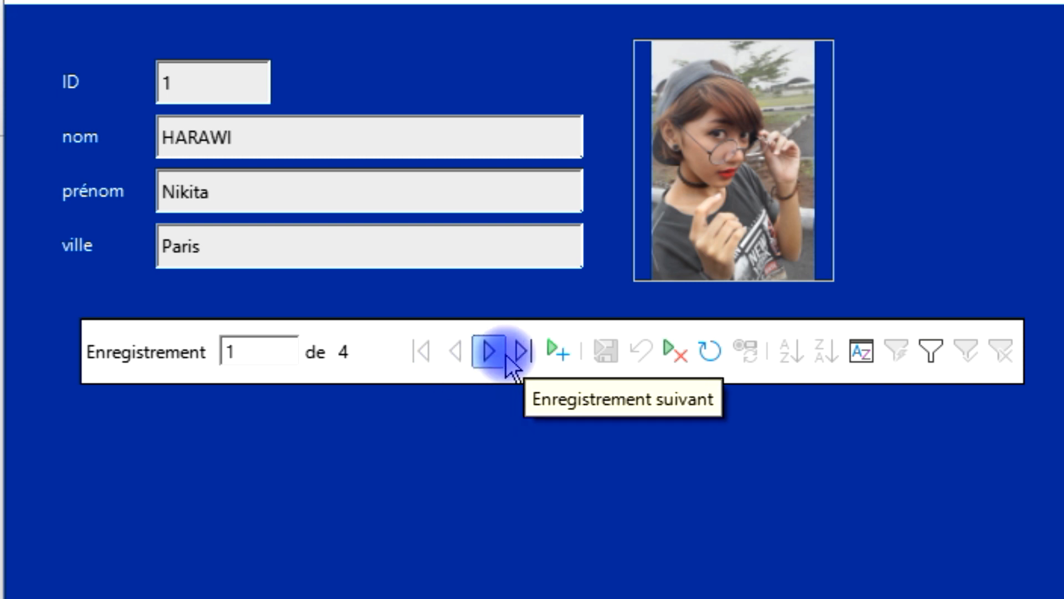
pyautogui.click(496, 363)
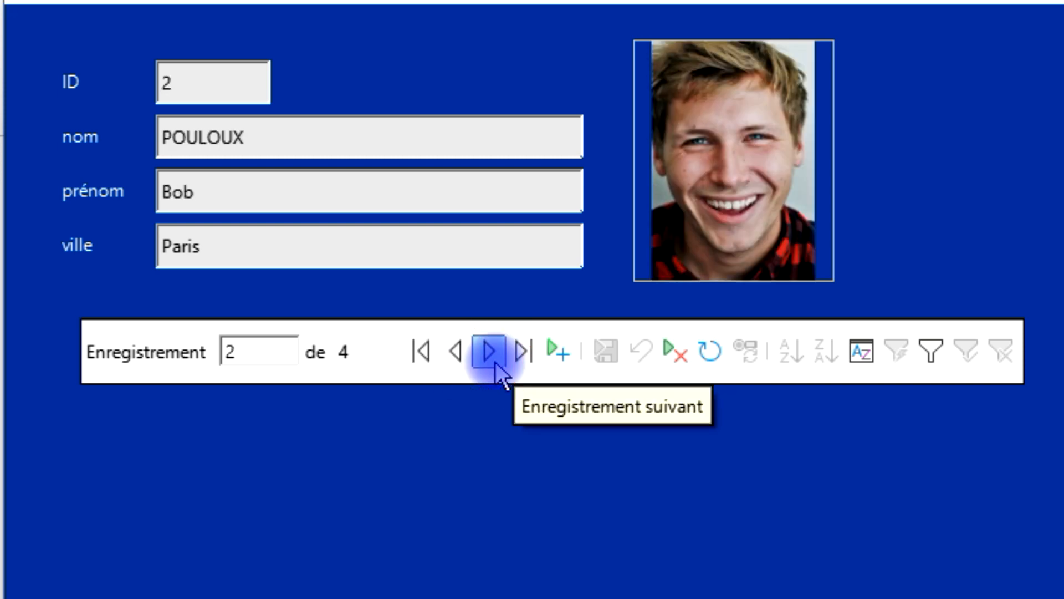
pyautogui.click(490, 353)
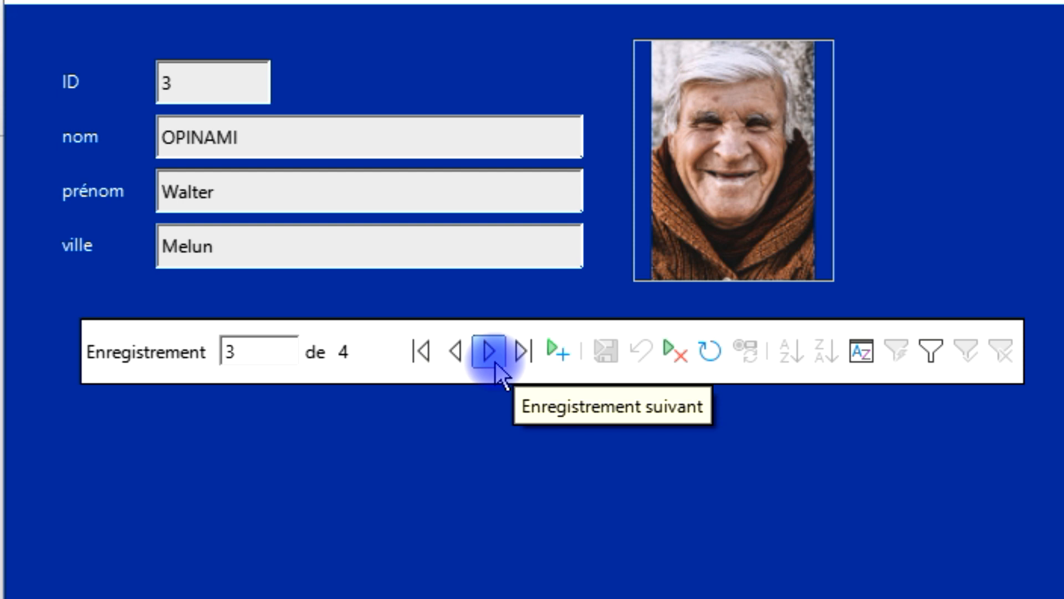
pyautogui.click(495, 362)
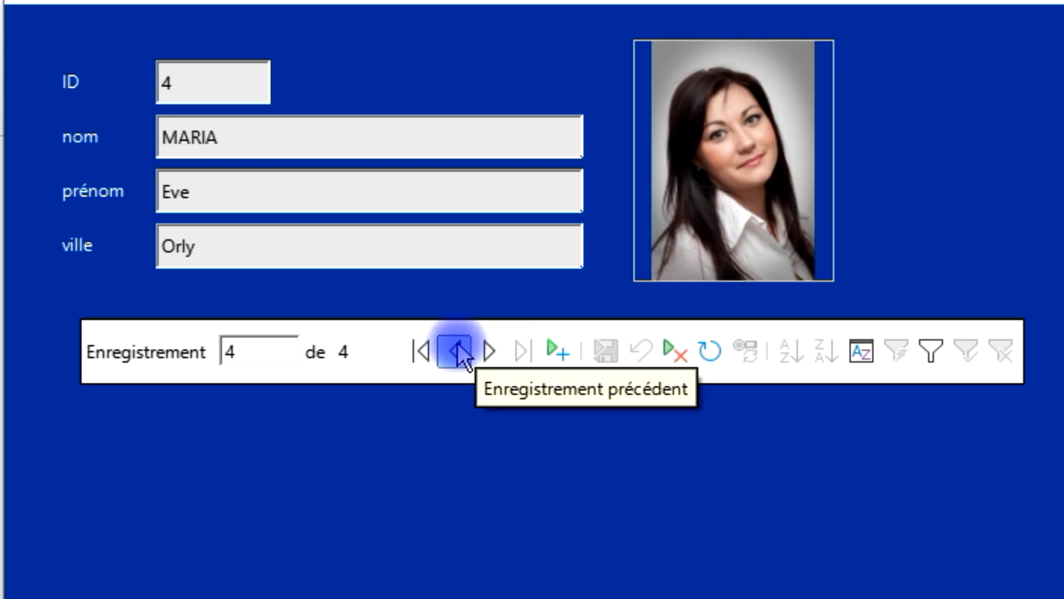
pyautogui.click(425, 351)
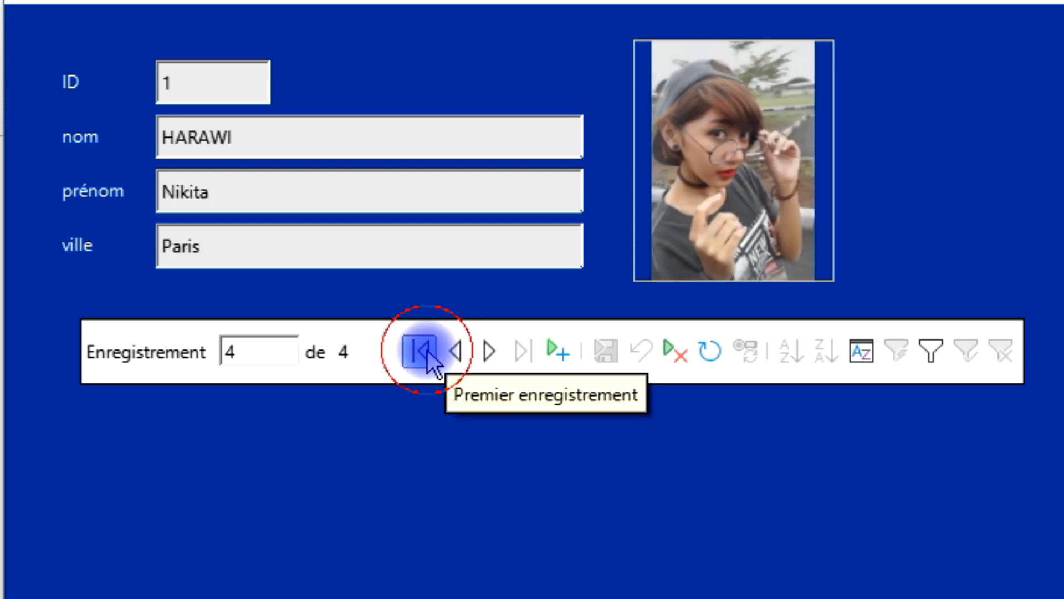
pyautogui.click(491, 352)
pyautogui.click(490, 352)
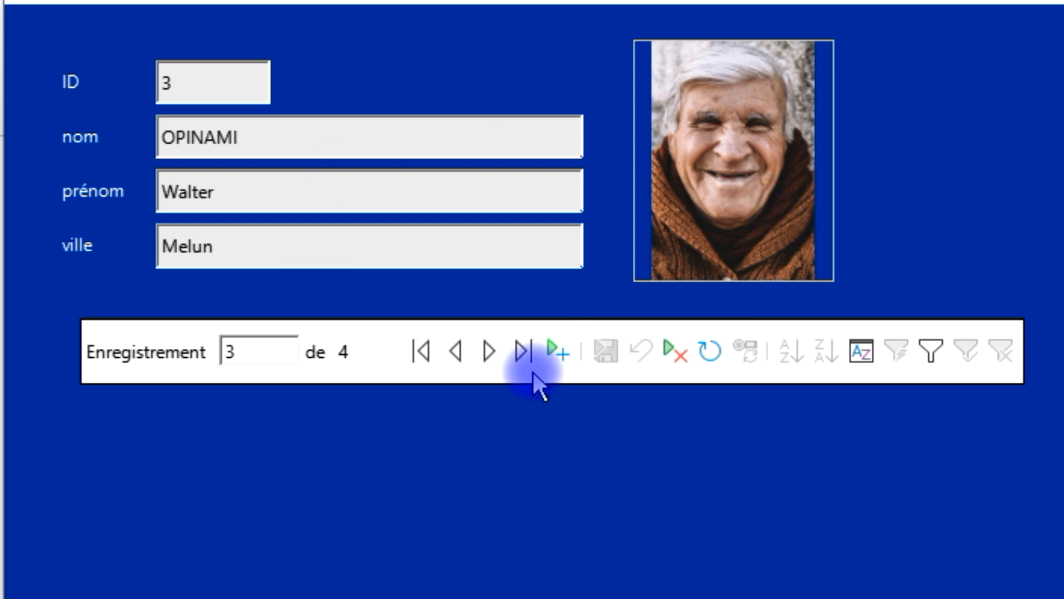
pyautogui.click(521, 352)
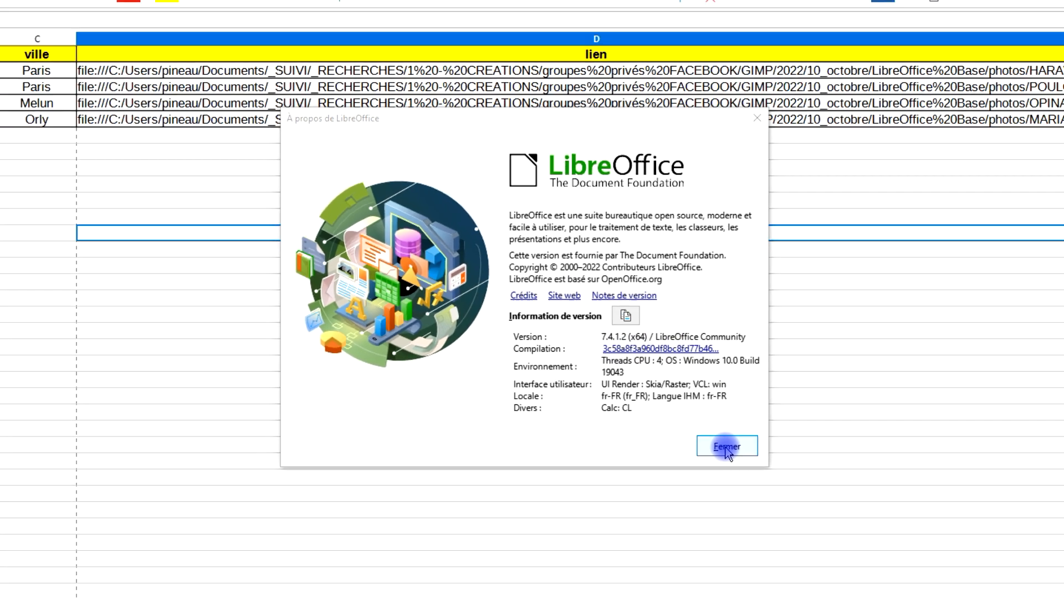
# Step: Close the version information and examine the table in A1:D5 with its nom, prénom, ville and lien columns
pyautogui.click(800, 514)
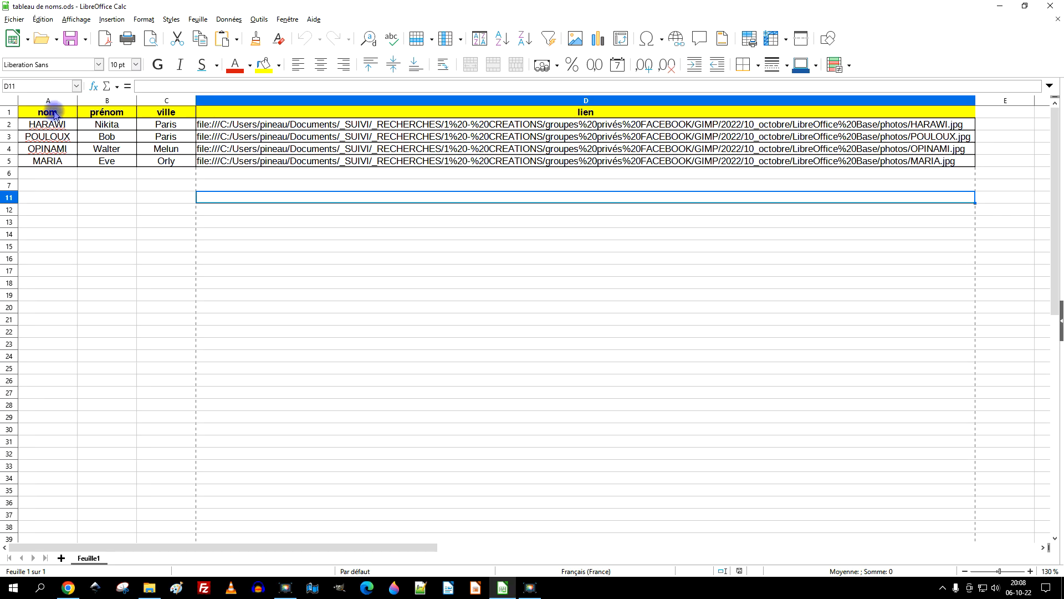
pyautogui.moveTo(53, 115); pyautogui.dragTo(103, 162)
pyautogui.moveTo(176, 139); pyautogui.dragTo(605, 143)
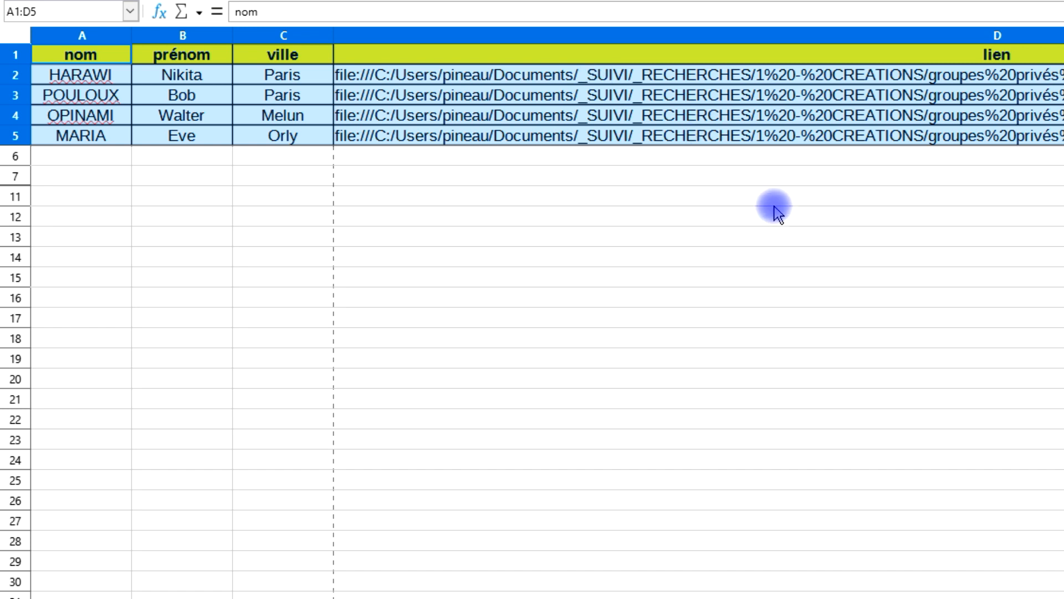
pyautogui.click(771, 179)
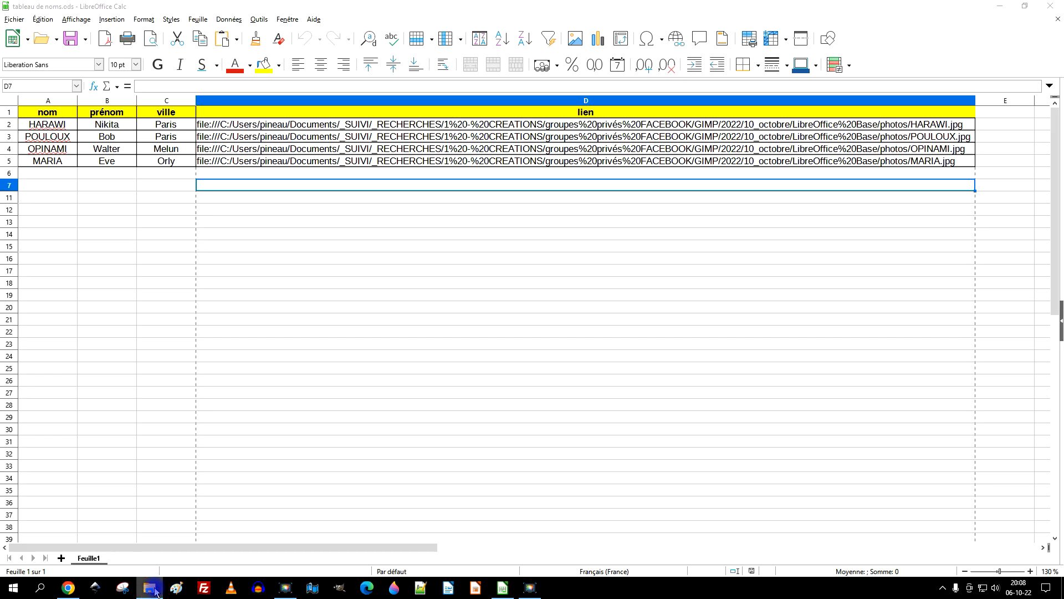
# Step: Examine the four surname-named JPG files in the photos folder and the link formula in cell D2
pyautogui.moveTo(0, 142); pyautogui.dragTo(535, 172)
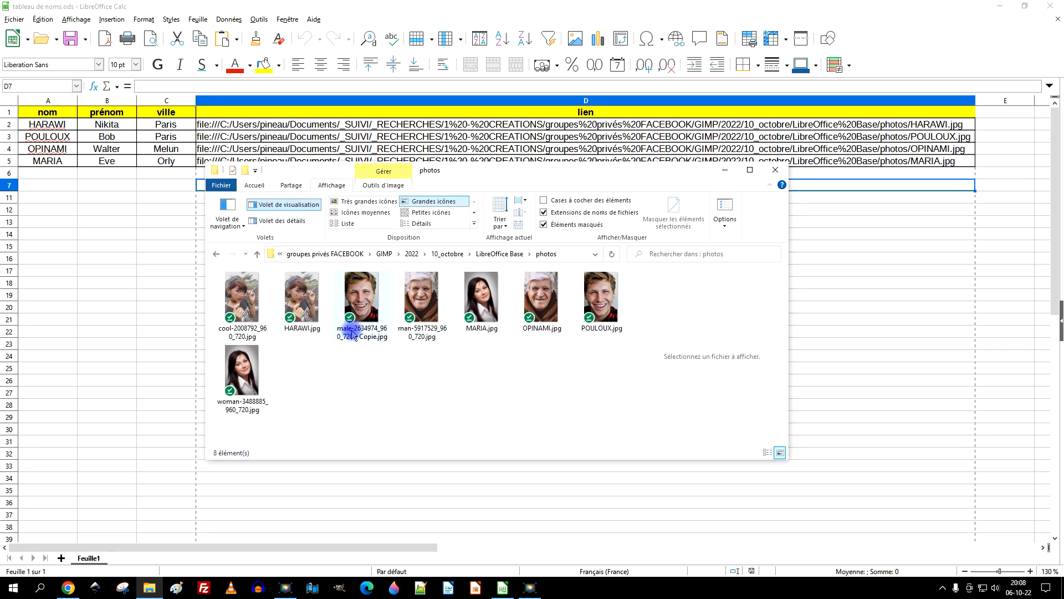
pyautogui.click(304, 300)
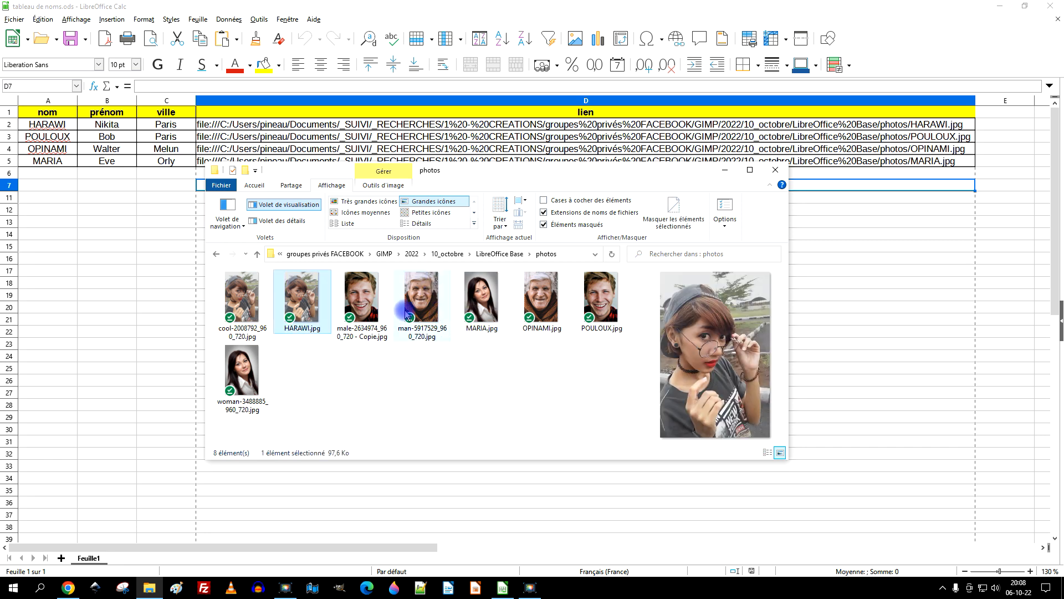
pyautogui.keyDown('ctrl'); pyautogui.click(480, 304); pyautogui.keyUp('ctrl')
pyautogui.keyDown('ctrl'); pyautogui.click(547, 303); pyautogui.keyUp('ctrl')
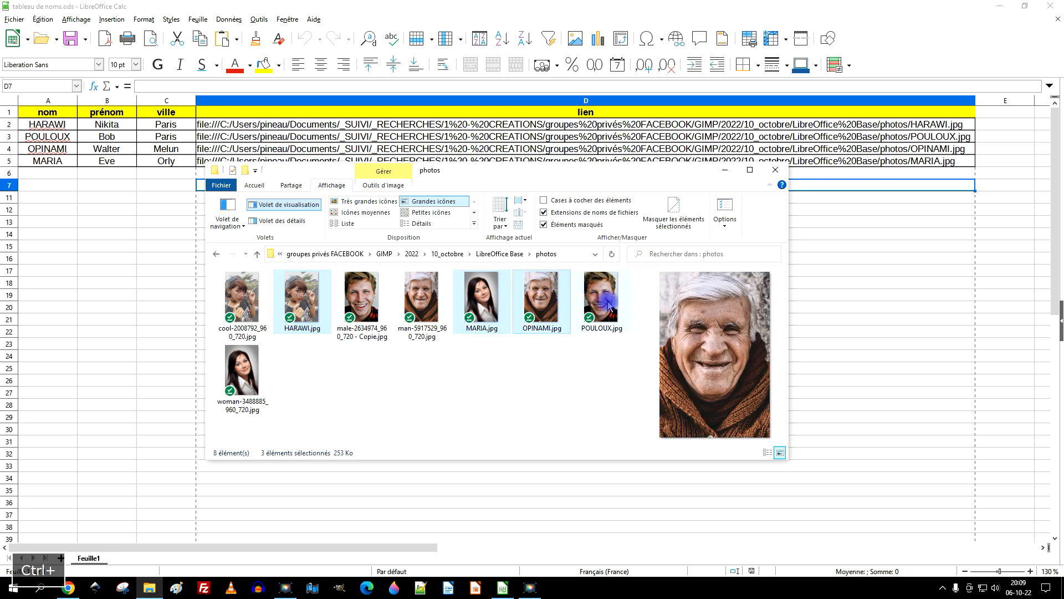
pyautogui.keyDown('ctrl'); pyautogui.click(608, 304); pyautogui.keyUp('ctrl')
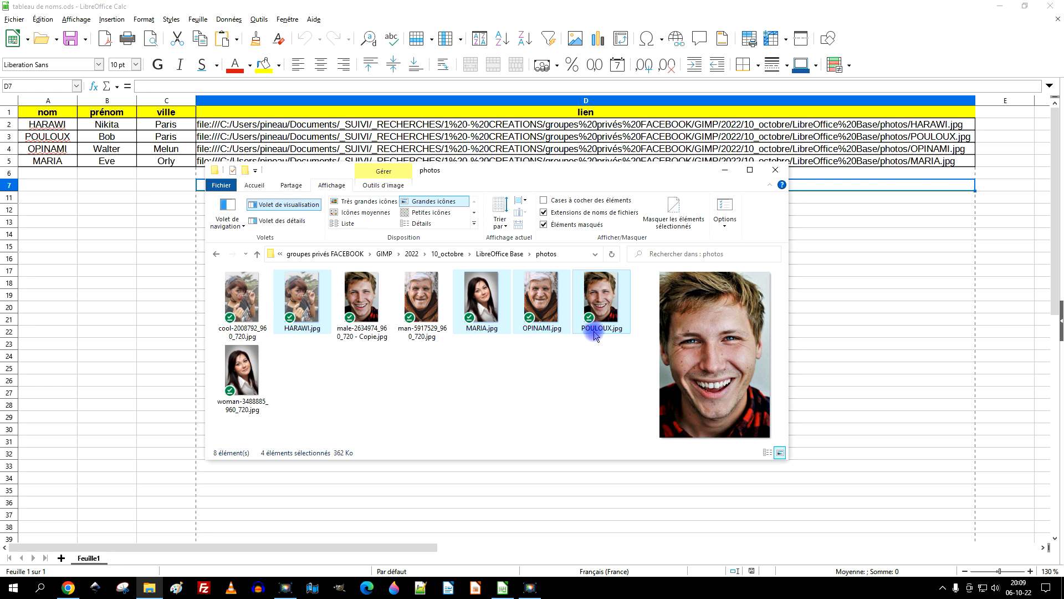
pyautogui.click(775, 170)
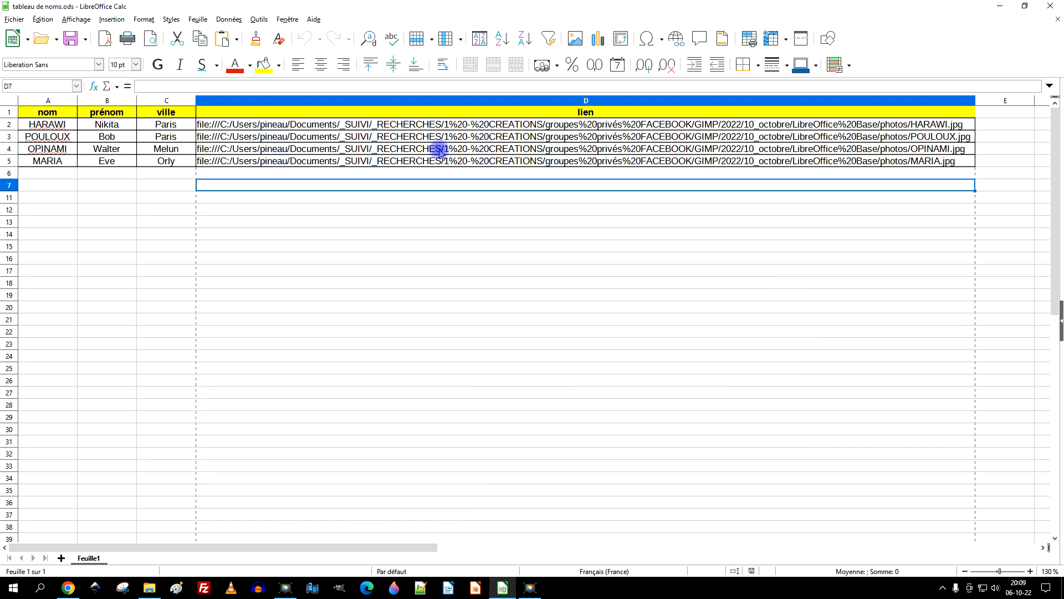
pyautogui.click(391, 129)
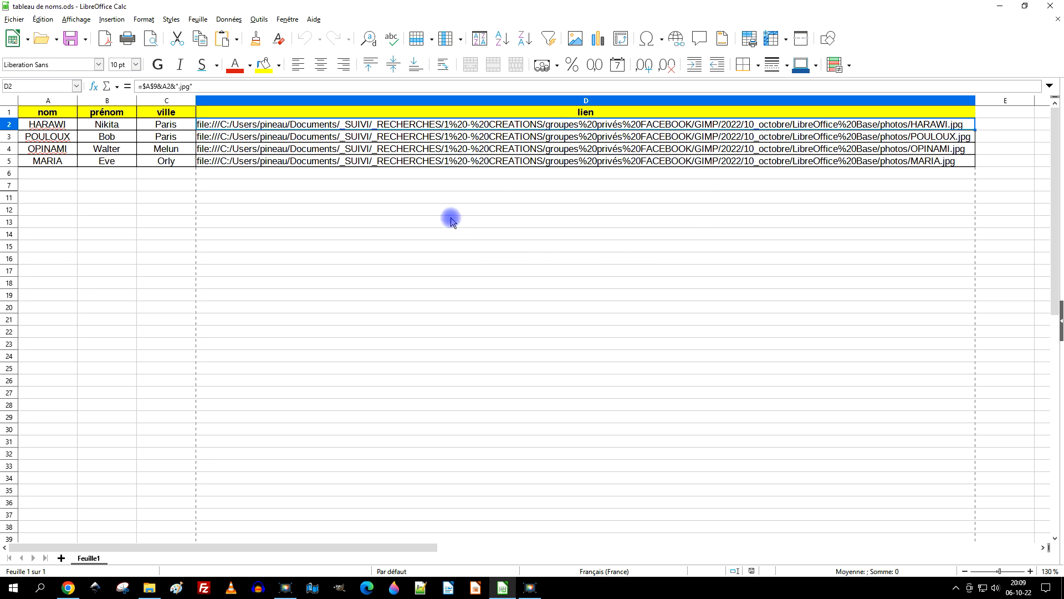
# Step: Enter the text "lien" in cell D12 and reselect that cell
pyautogui.click(471, 206)
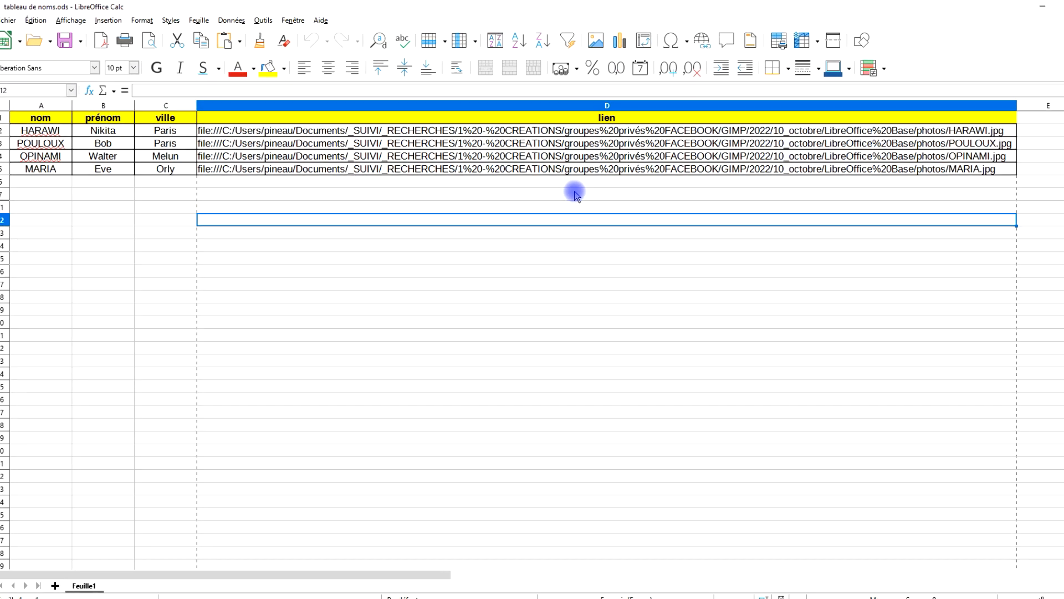
pyautogui.write('lien')
pyautogui.press('Return')
pyautogui.click(366, 280)
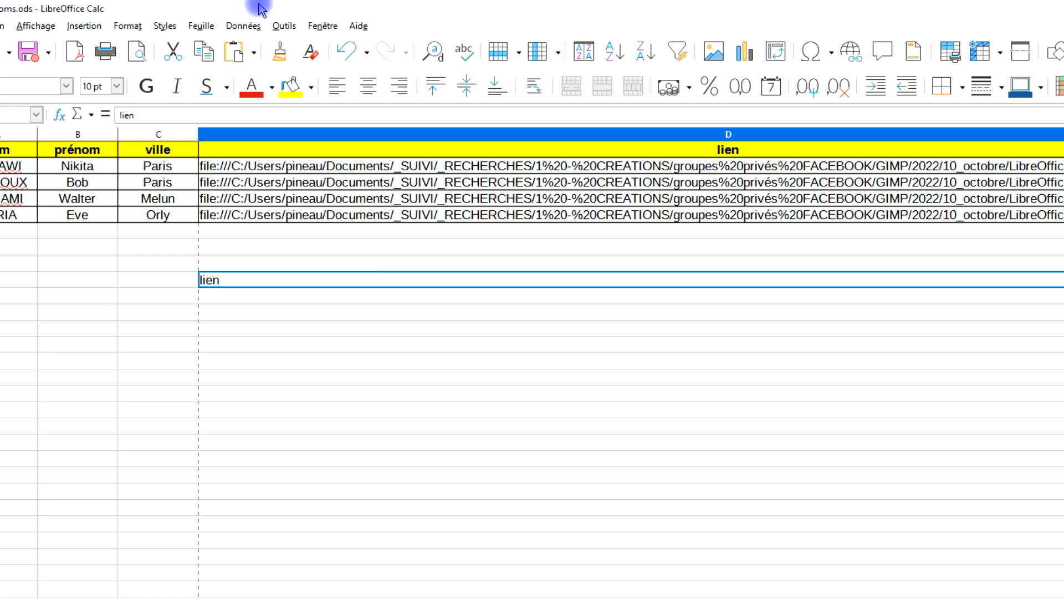
# Step: Start a document hyperlink for D12 and choose the JPG named after the row 5 person in the photos folder as target
pyautogui.click(93, 29)
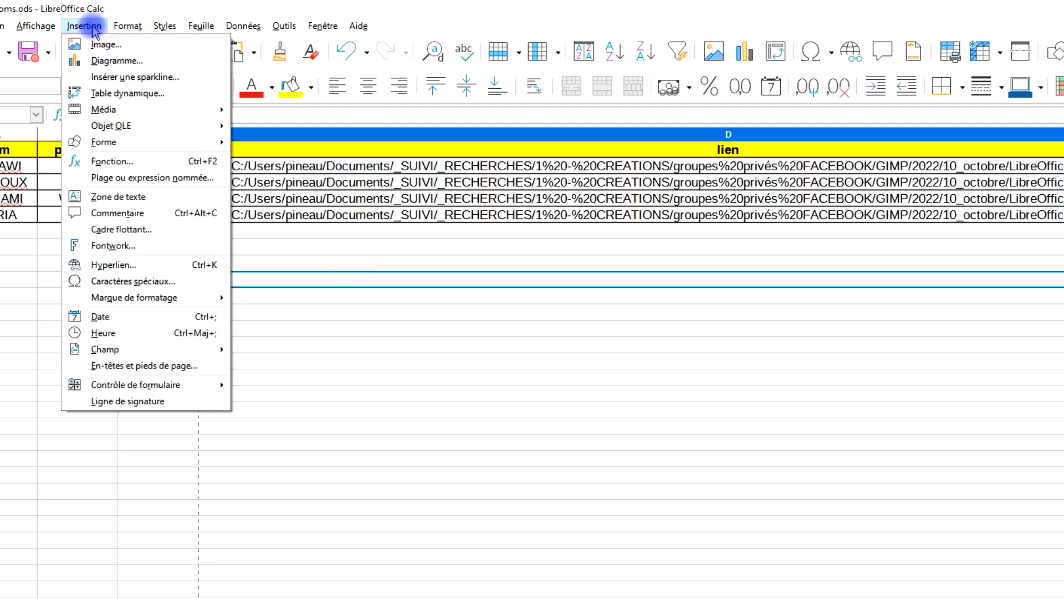
pyautogui.click(179, 266)
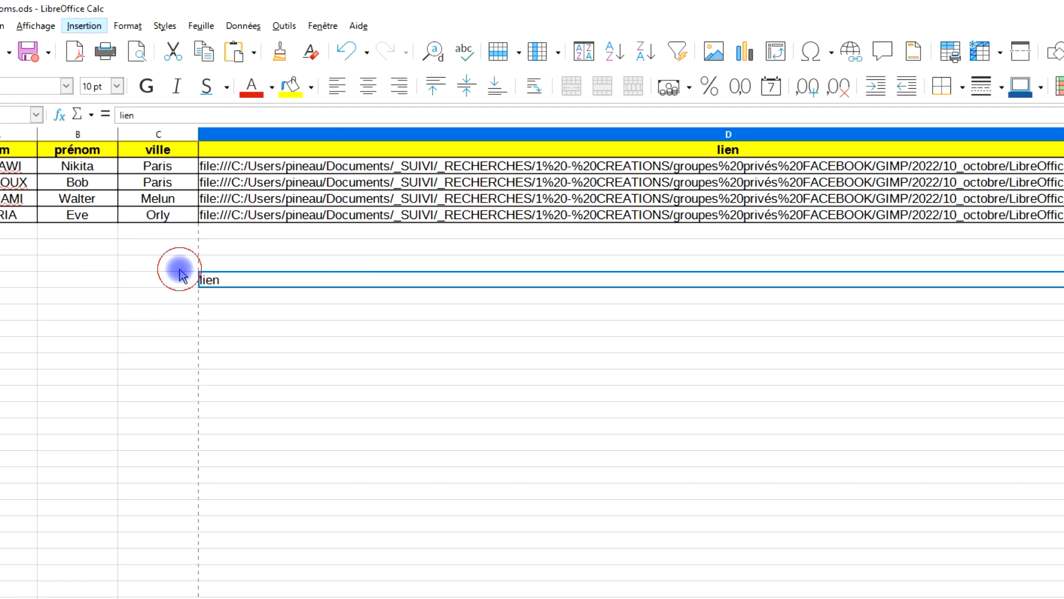
pyautogui.click(526, 350)
pyautogui.click(808, 259)
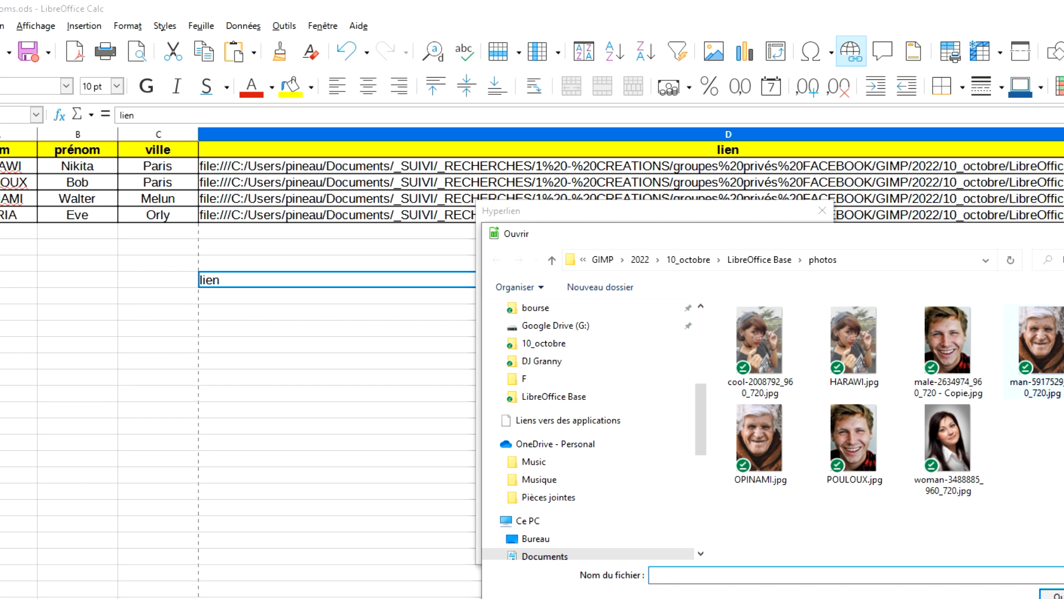
pyautogui.write('MARIA.jpg')
pyautogui.press('Return')
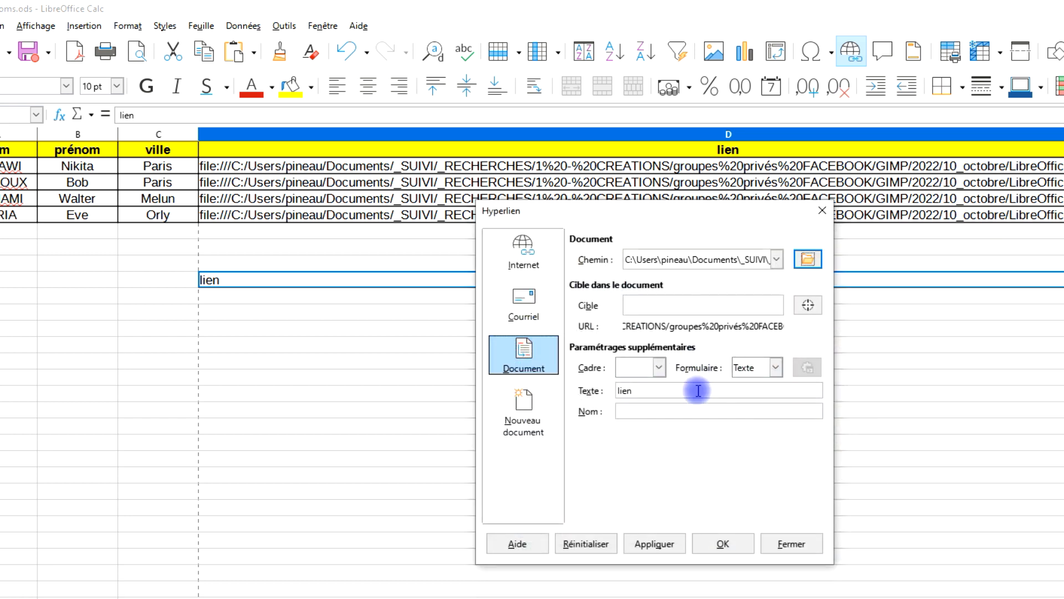
# Step: Examine the full file path in the hyperlink settings, from the drive and user folder to the image name
pyautogui.click(689, 260)
pyautogui.click(691, 259)
pyautogui.moveTo(668, 258); pyautogui.dragTo(883, 257)
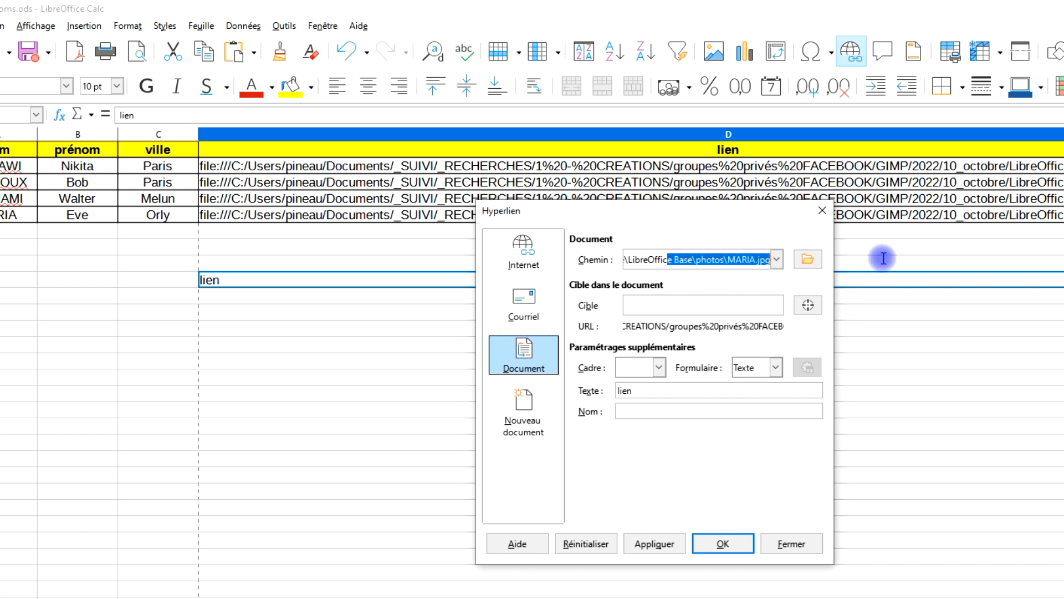
pyautogui.click(703, 260)
pyautogui.moveTo(673, 258); pyautogui.dragTo(580, 258)
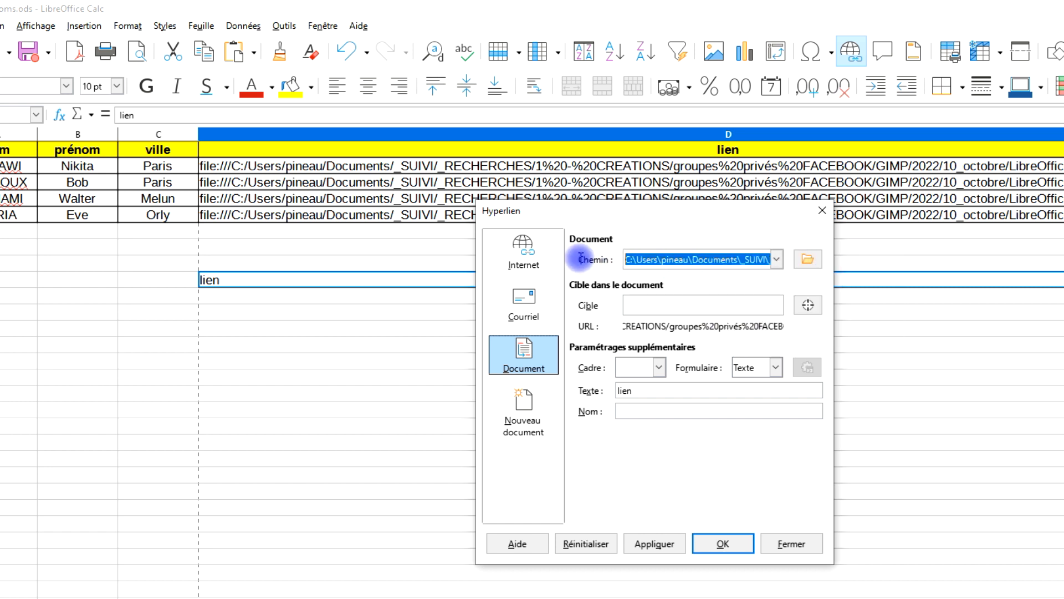
pyautogui.click(668, 261)
pyautogui.doubleClick(678, 259)
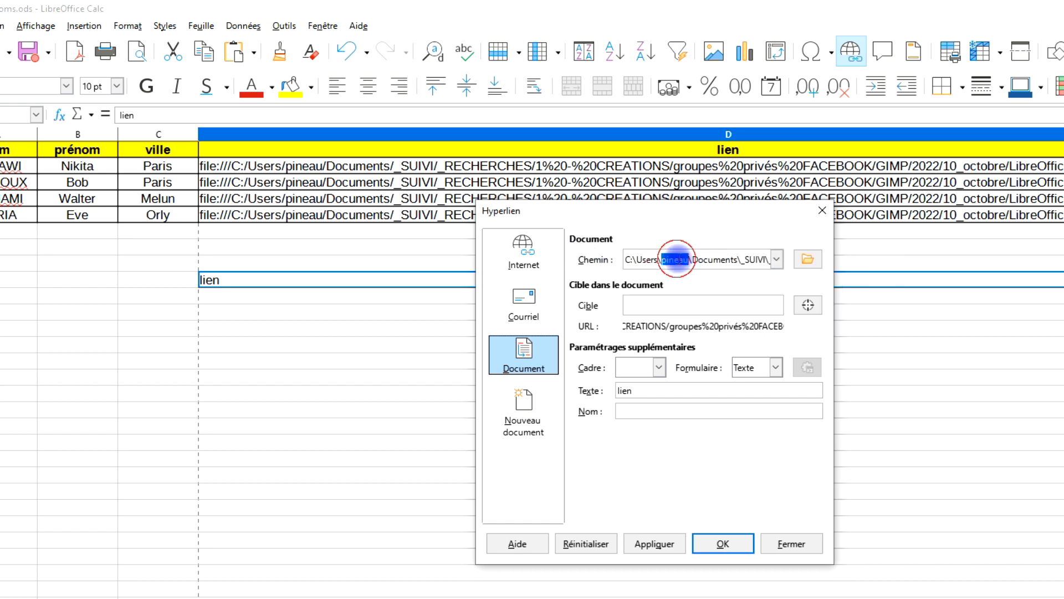
pyautogui.click(721, 259)
pyautogui.press('Right')
pyautogui.press('Right')
pyautogui.press('Right')
pyautogui.press('Right')
pyautogui.press('Right')
pyautogui.press('Right')
pyautogui.press('Right')
pyautogui.press('Right')
pyautogui.press('Right')
pyautogui.press('Right')
pyautogui.press('Right')
pyautogui.press('Right')
pyautogui.press('Right')
pyautogui.press('Right')
pyautogui.press('Right')
pyautogui.press('Right')
pyautogui.press('Right')
pyautogui.press('Right')
pyautogui.press('Right')
pyautogui.press('Right')
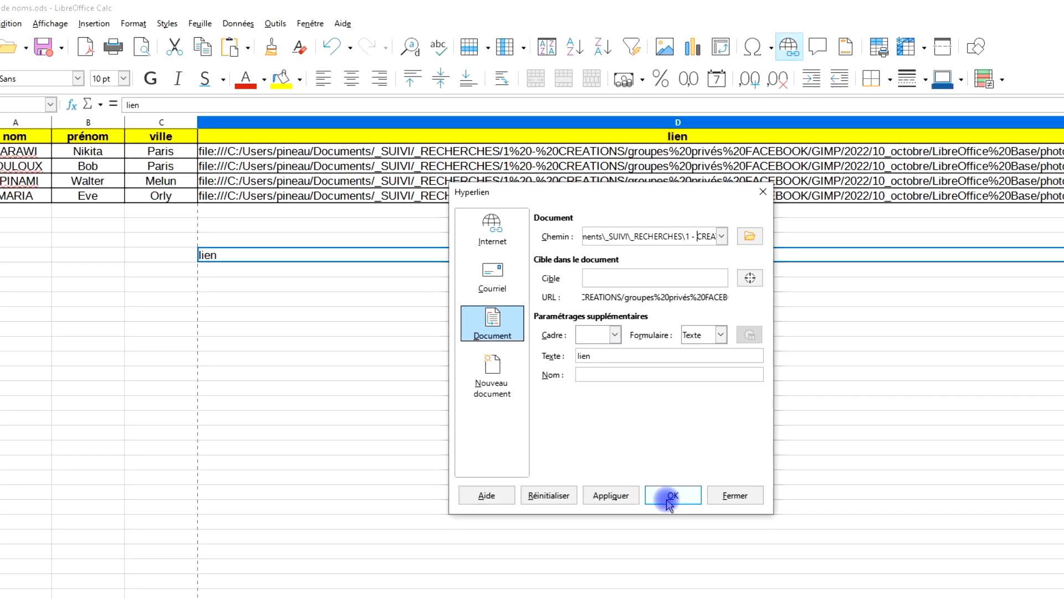
# Step: Apply the document hyperlink to the text in D12 and leave the cell
pyautogui.click(723, 543)
pyautogui.click(295, 299)
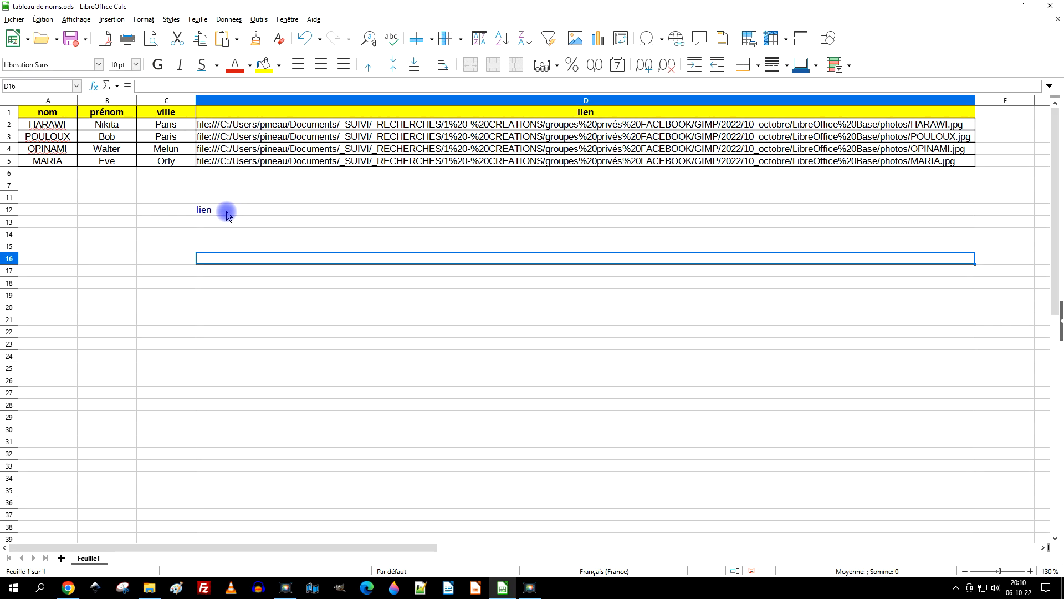
# Step: Reopen the hyperlink on "lien" in D12 for editing and inspect its encoded file path
pyautogui.click(226, 213)
pyautogui.doubleClick(244, 207)
pyautogui.rightClick(205, 209)
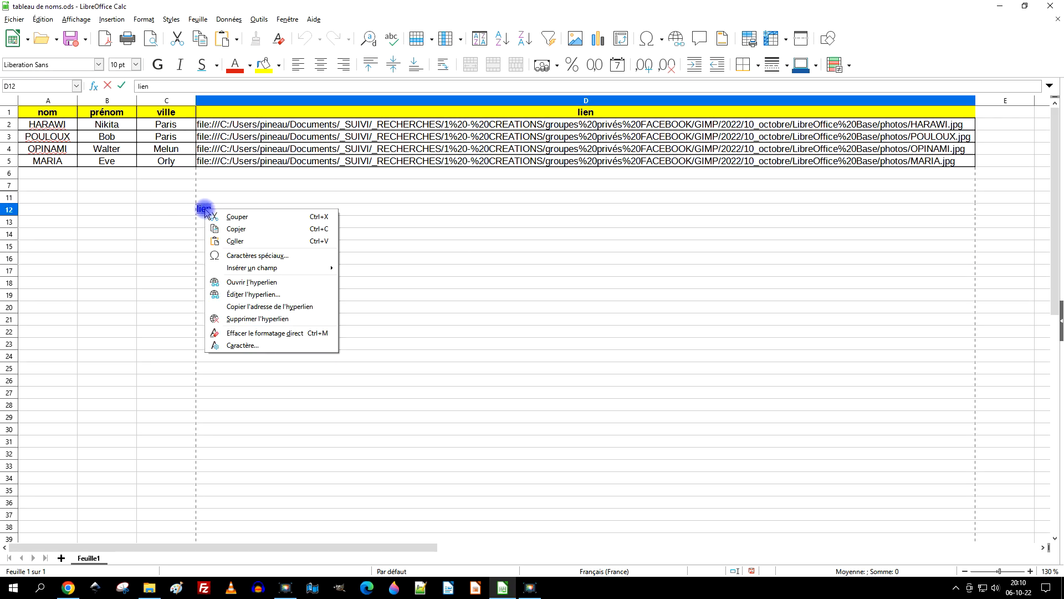
pyautogui.click(254, 294)
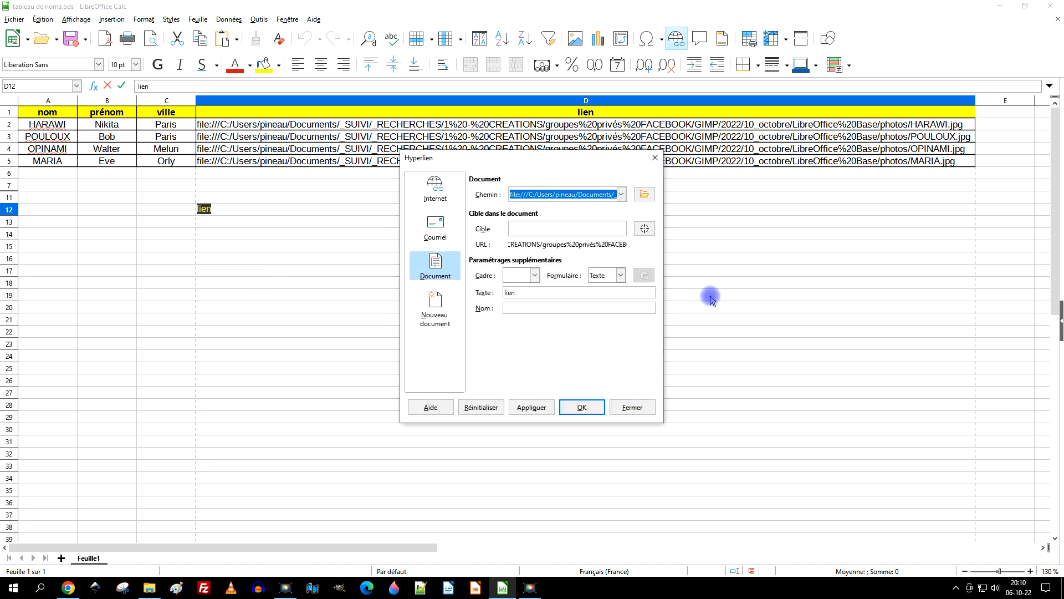
pyautogui.click(644, 173)
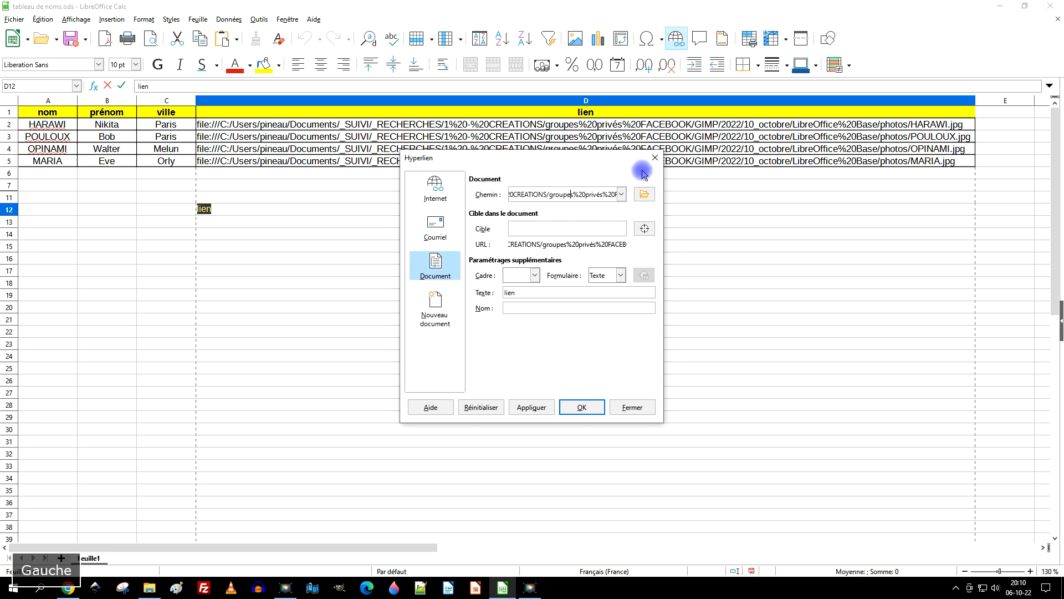
# Step: Copy the hyperlink's complete file:/// path and close the hyperlink settings
pyautogui.tripleClick(577, 193)
pyautogui.tripleClick(563, 194)
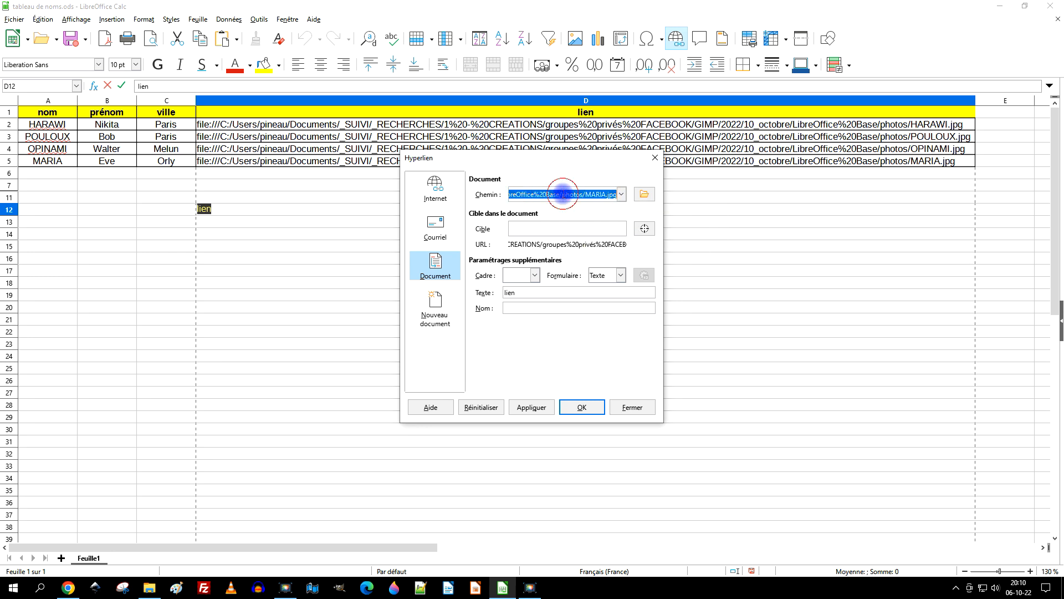
pyautogui.rightClick(562, 194)
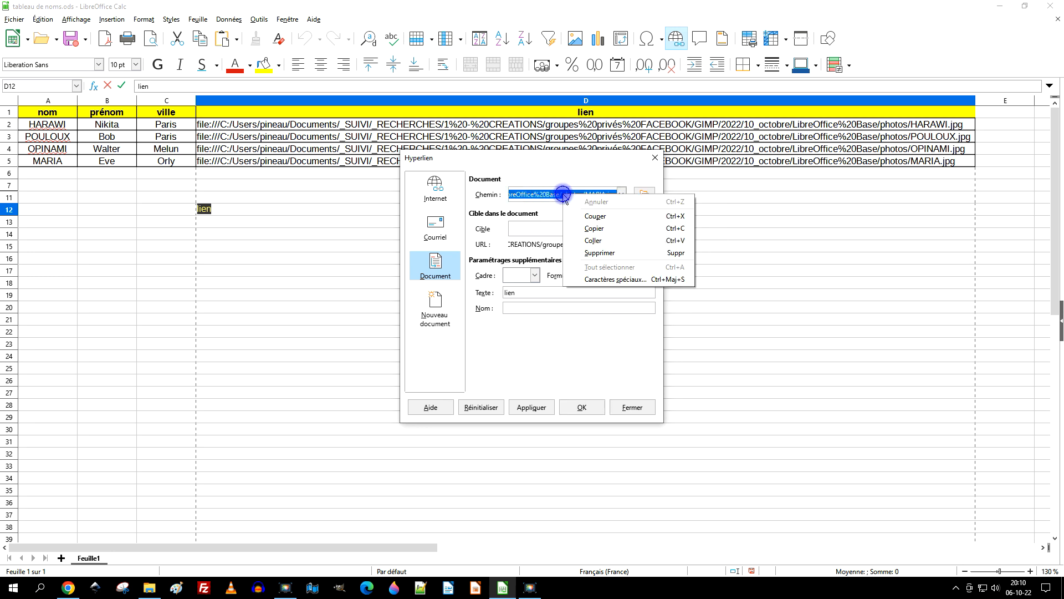
pyautogui.click(601, 229)
pyautogui.click(642, 417)
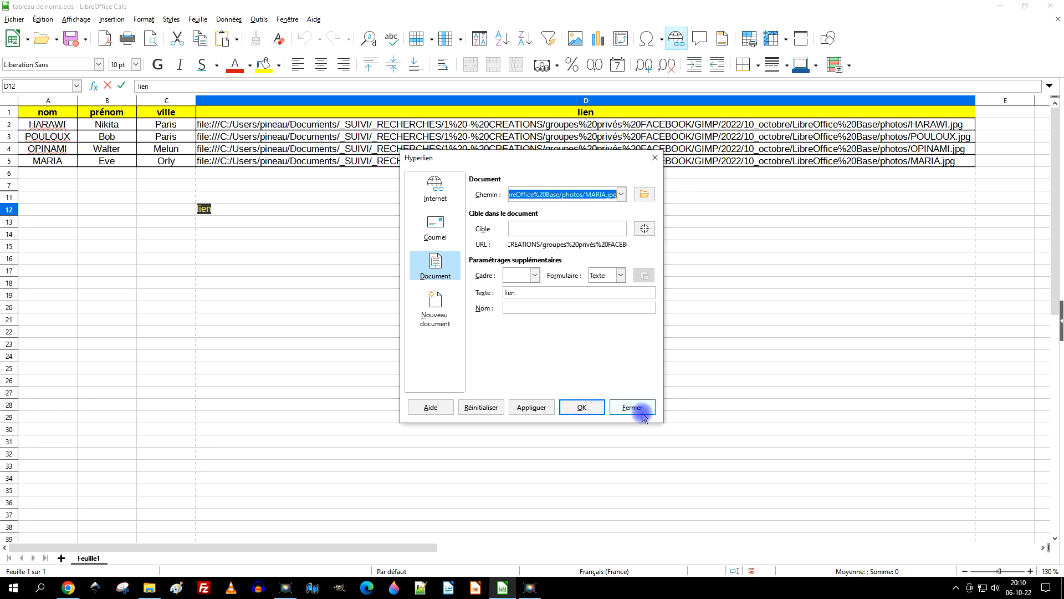
# Step: Paste the copied file path into D15 and compare it with the formula-built link in D5
pyautogui.click(255, 247)
pyautogui.click(162, 86)
pyautogui.hotkey('ctrl', 'v')
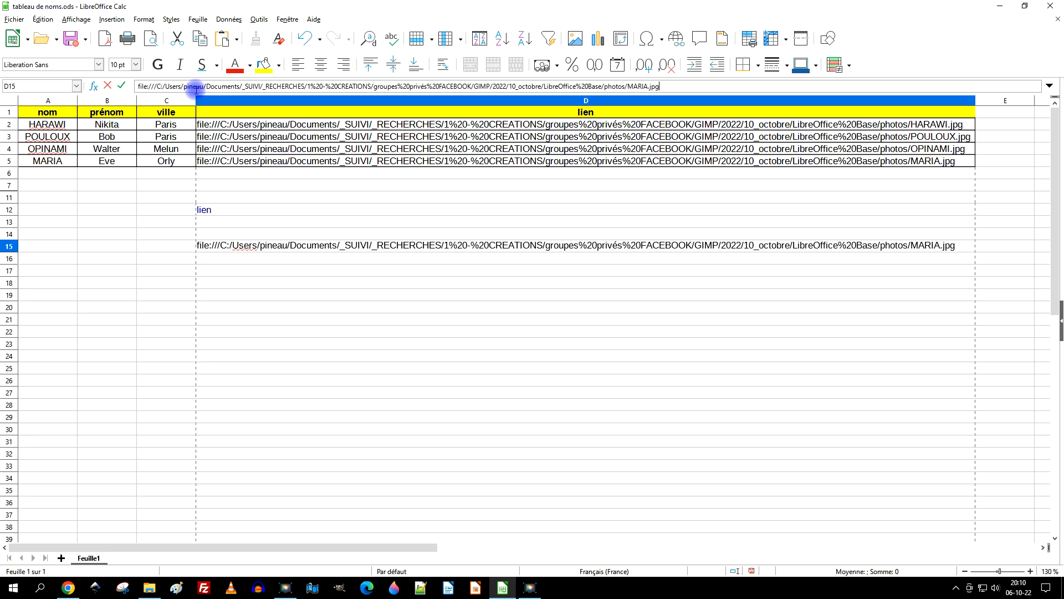
pyautogui.press('Return')
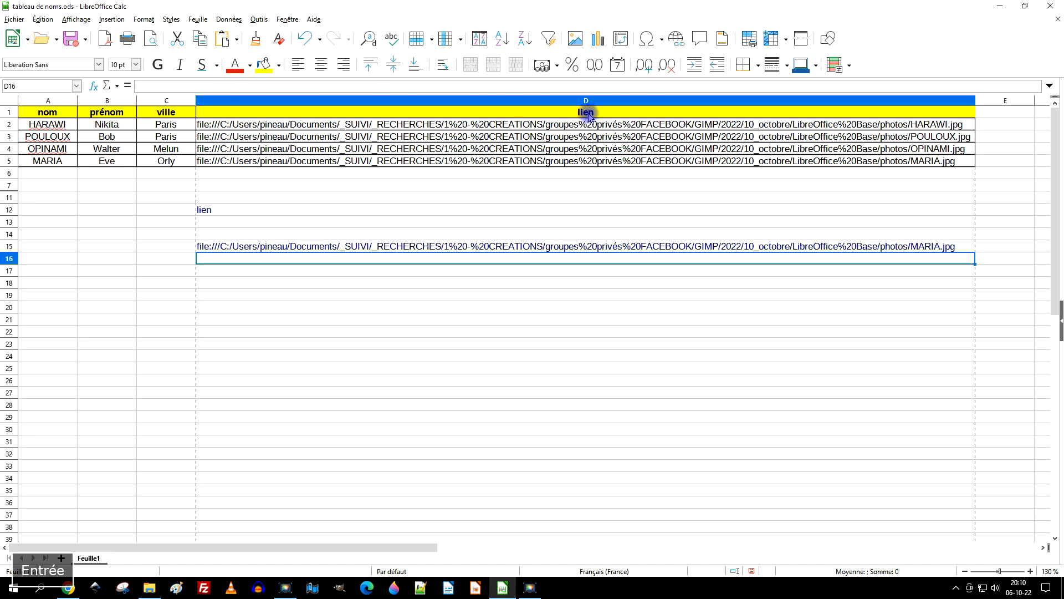
pyautogui.click(902, 165)
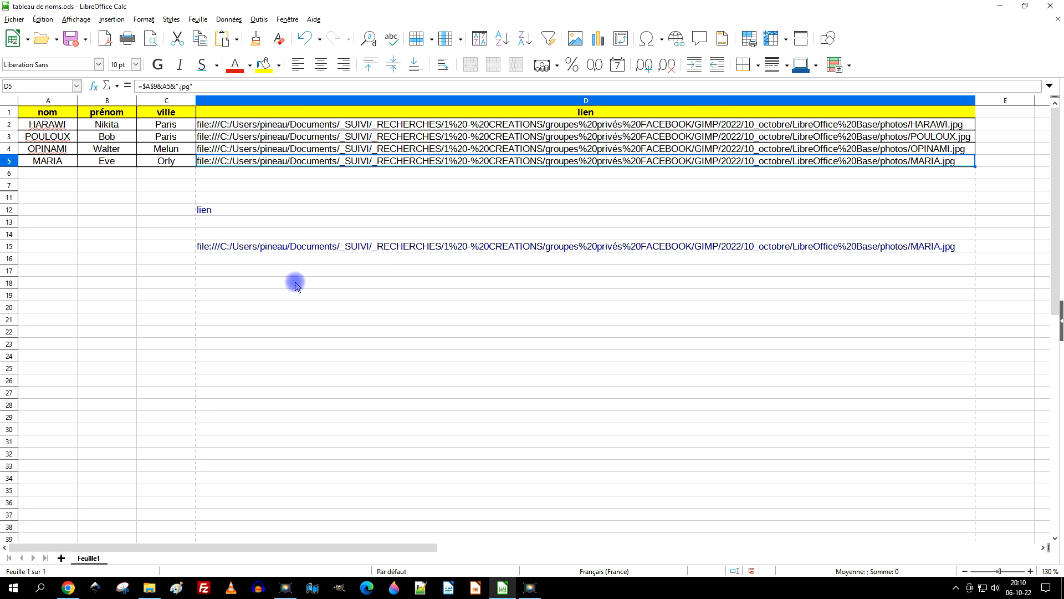
pyautogui.click(264, 250)
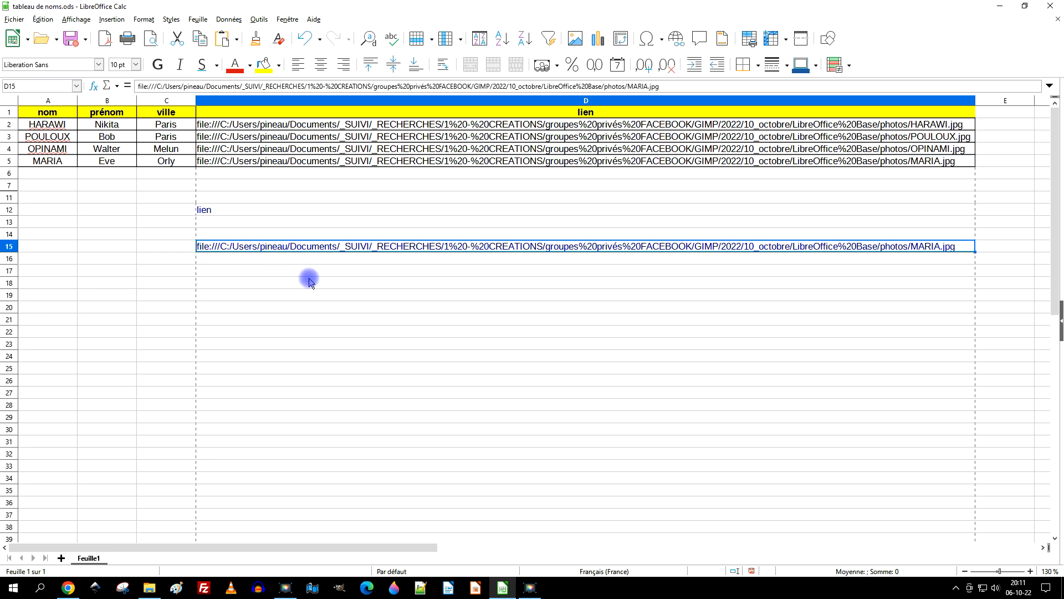
# Step: Clear the test links in D12 and D15 below the table, and copy the table range A1:D5
pyautogui.click(240, 198)
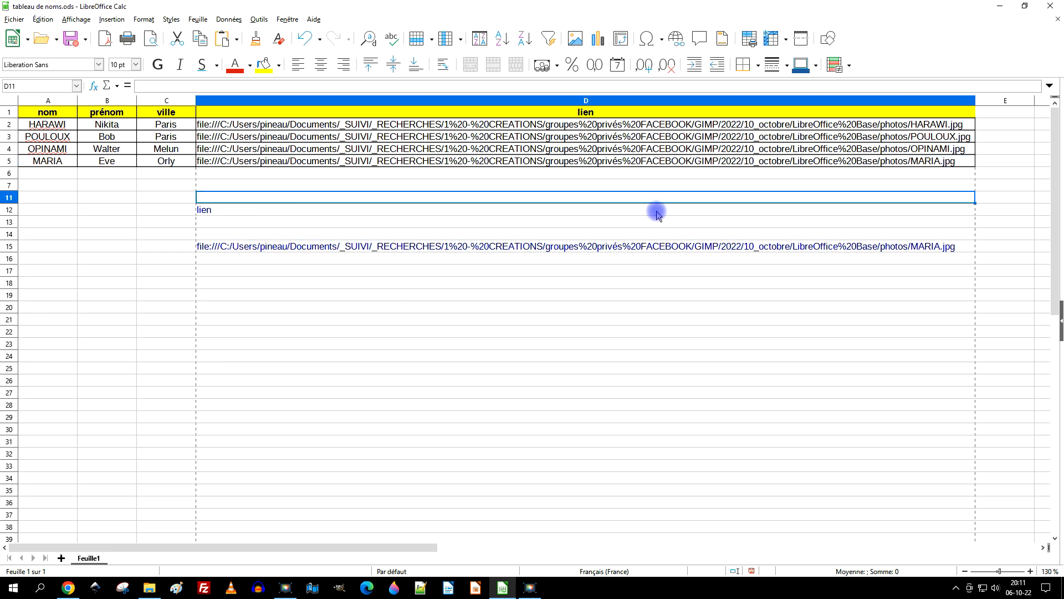
pyautogui.moveTo(975, 203); pyautogui.dragTo(968, 288)
pyautogui.press('Up')
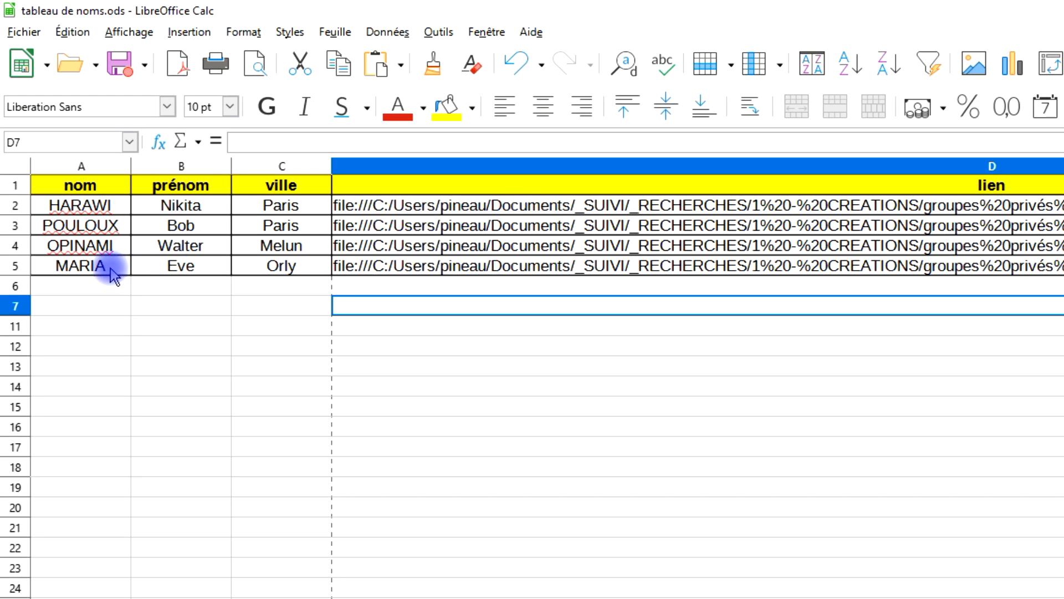
pyautogui.moveTo(113, 274); pyautogui.dragTo(741, 183)
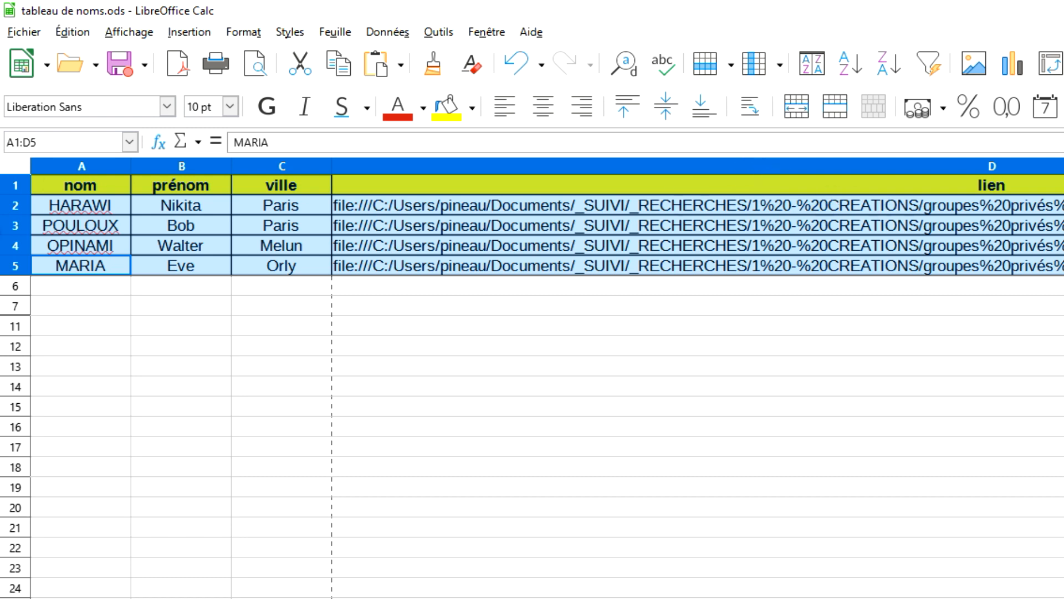
pyautogui.click(338, 63)
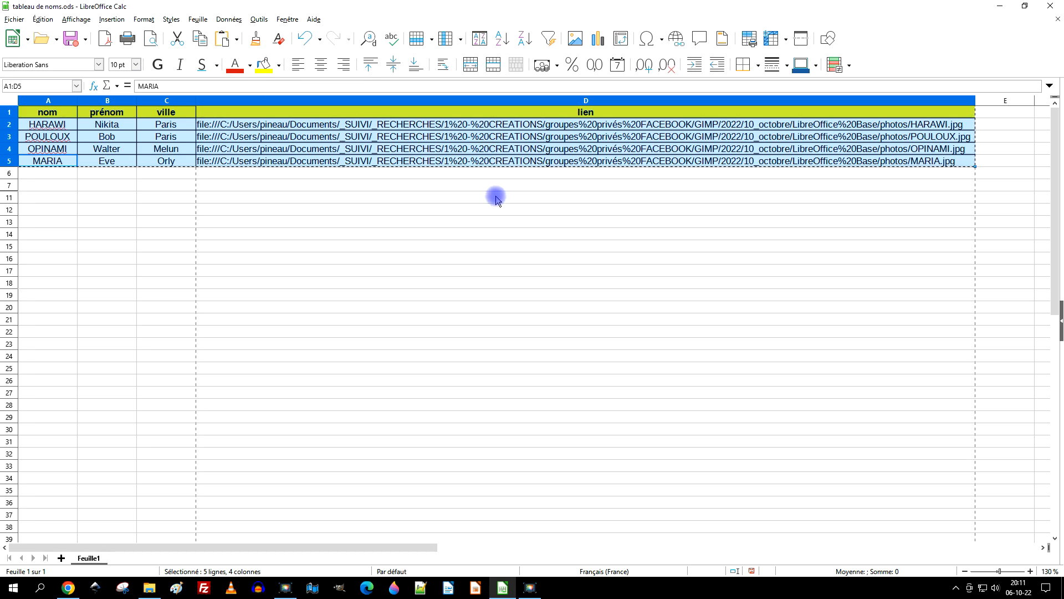
# Step: Create a new embedded HSQLDB database that is not registered in LibreOffice but is opened for editing
pyautogui.click(27, 41)
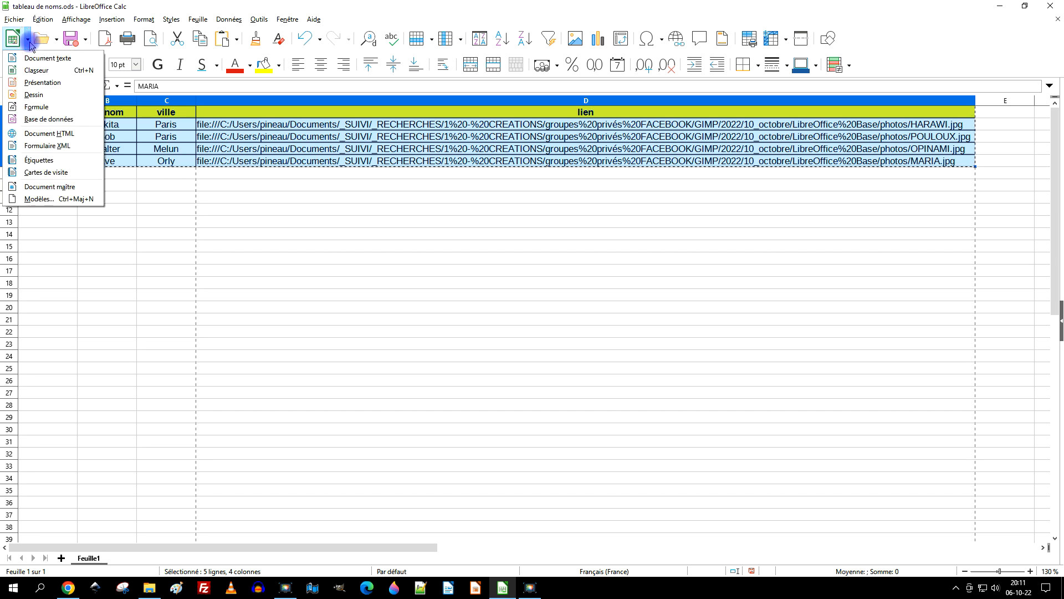
pyautogui.click(15, 19)
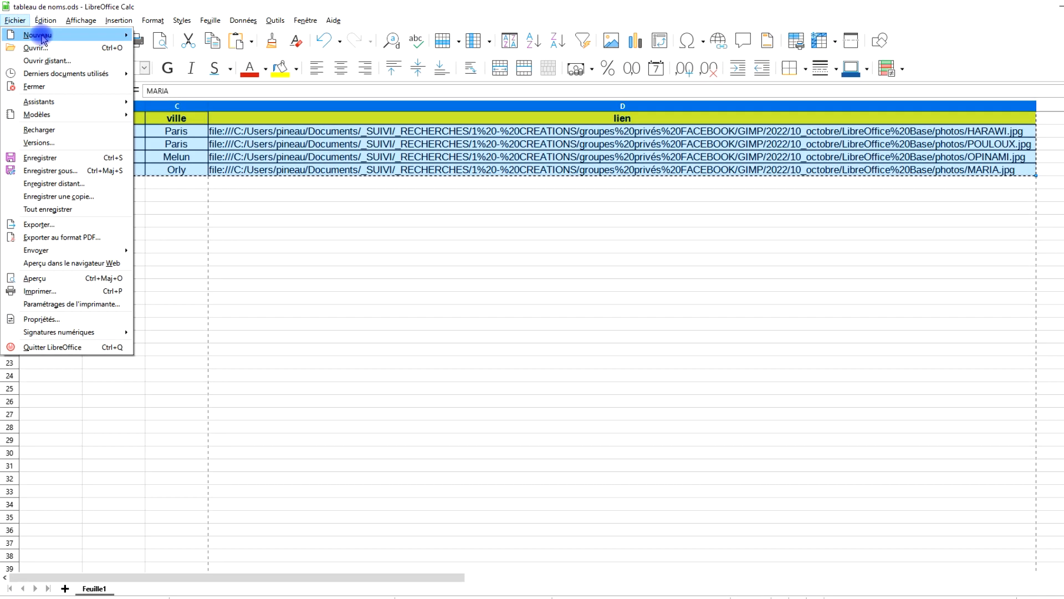
pyautogui.moveTo(42, 37)
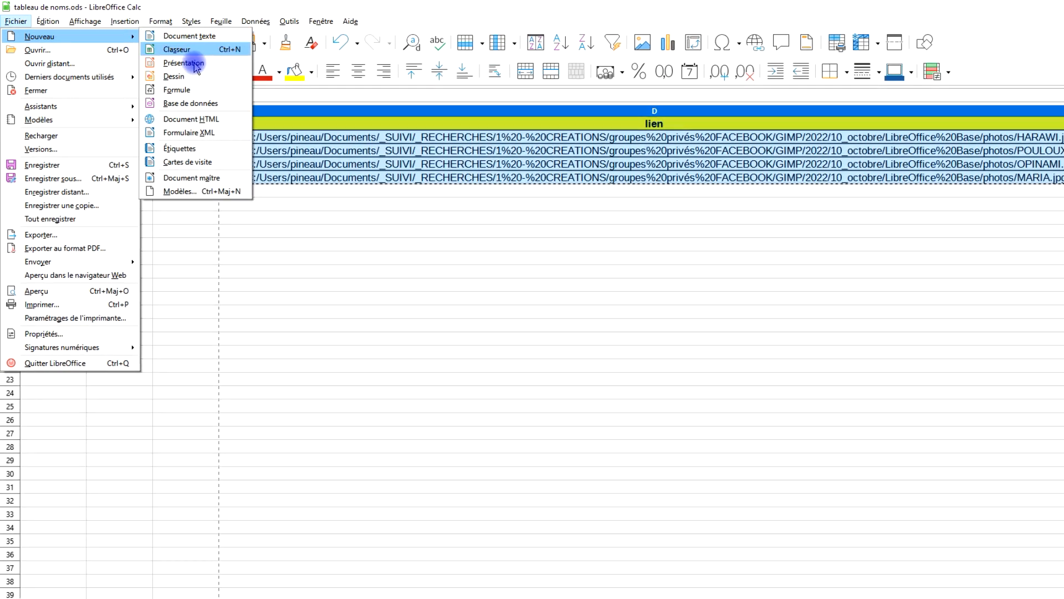
pyautogui.click(205, 105)
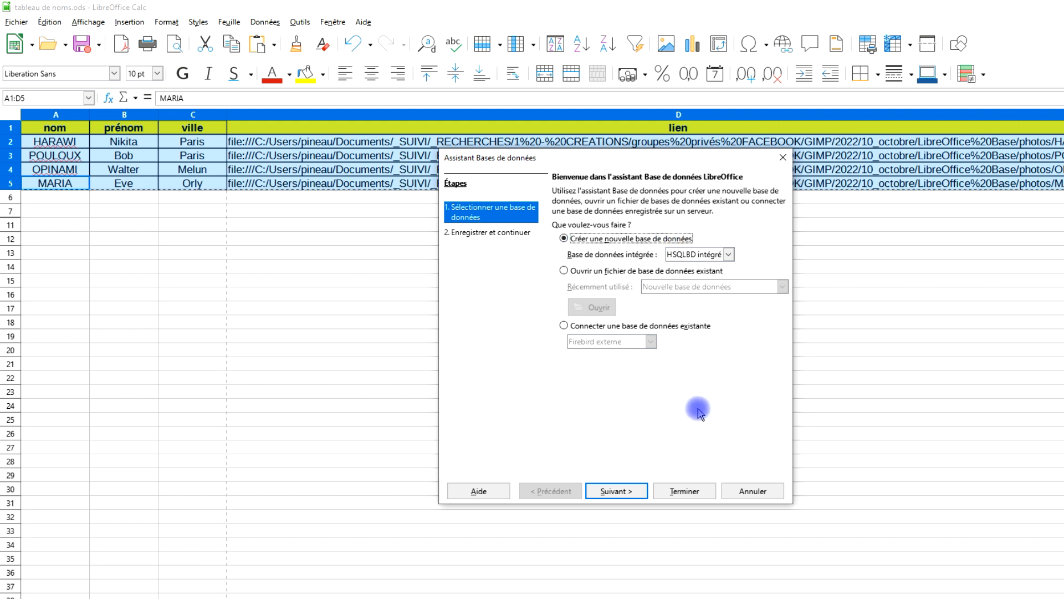
pyautogui.click(629, 493)
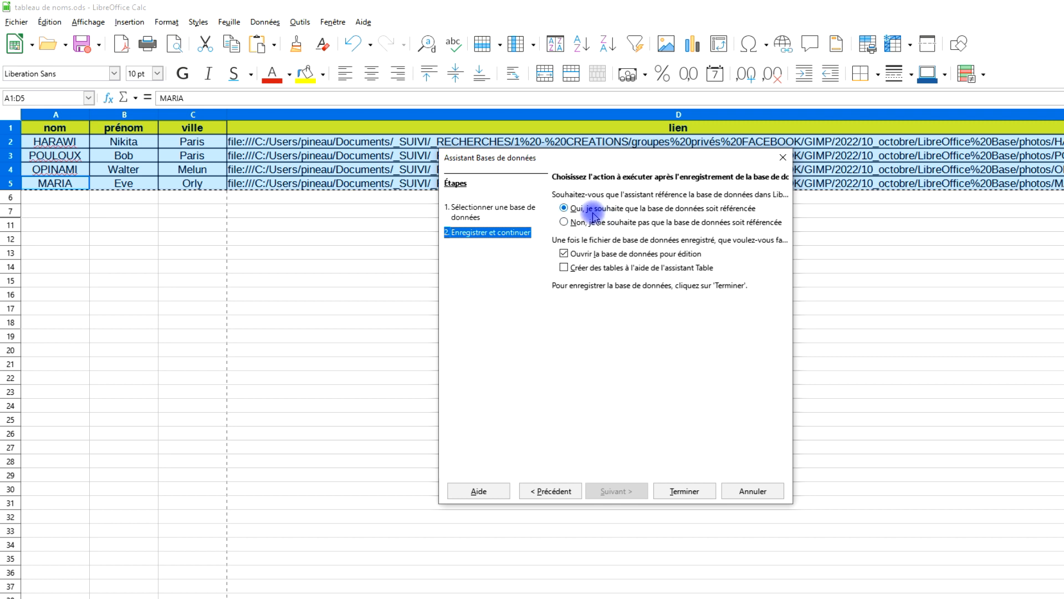
pyautogui.click(572, 223)
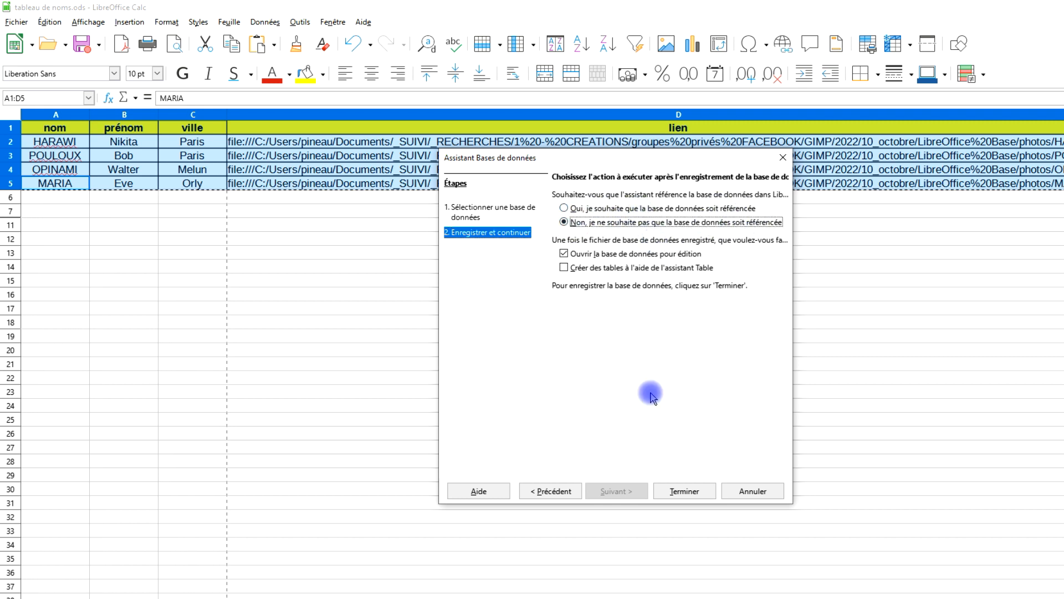
pyautogui.click(693, 492)
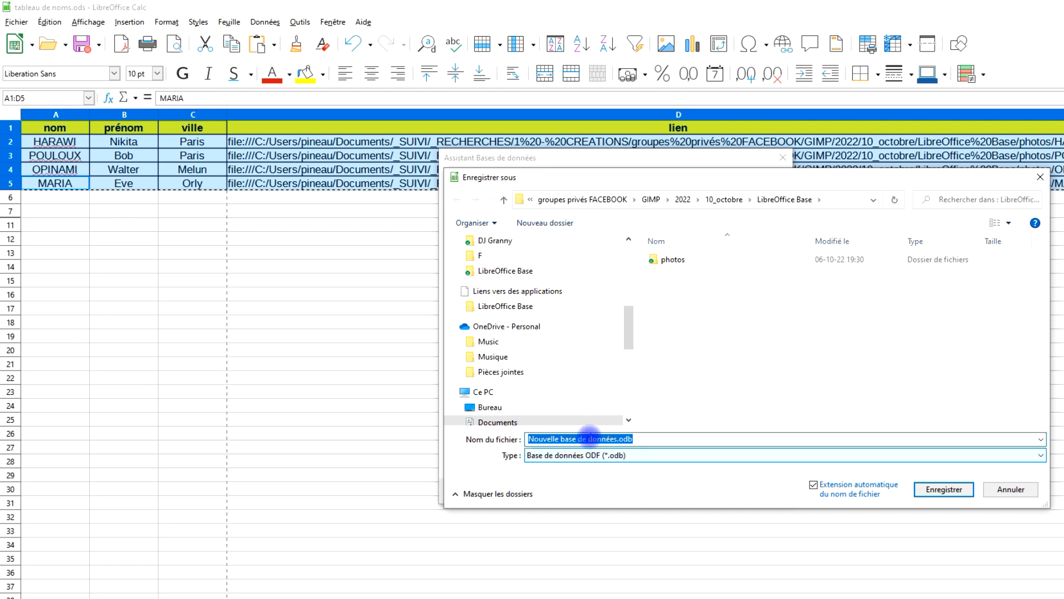
# Step: Save the database in the LibreOffice Base folder under the file name "formulaire de photoss.odb"
pyautogui.click(591, 438)
pyautogui.moveTo(615, 440); pyautogui.dragTo(440, 434)
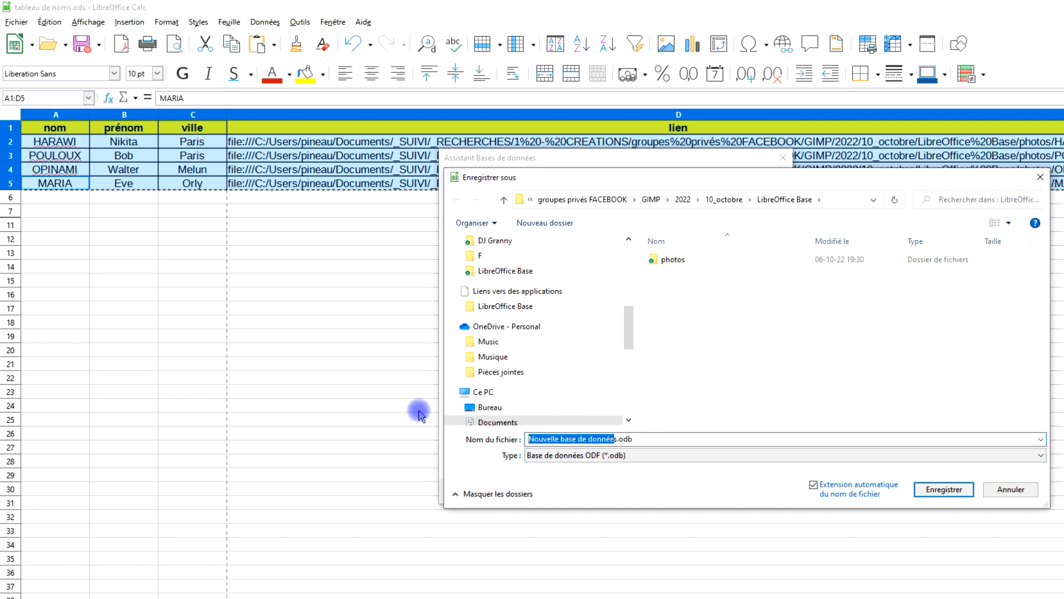
pyautogui.write('fs')
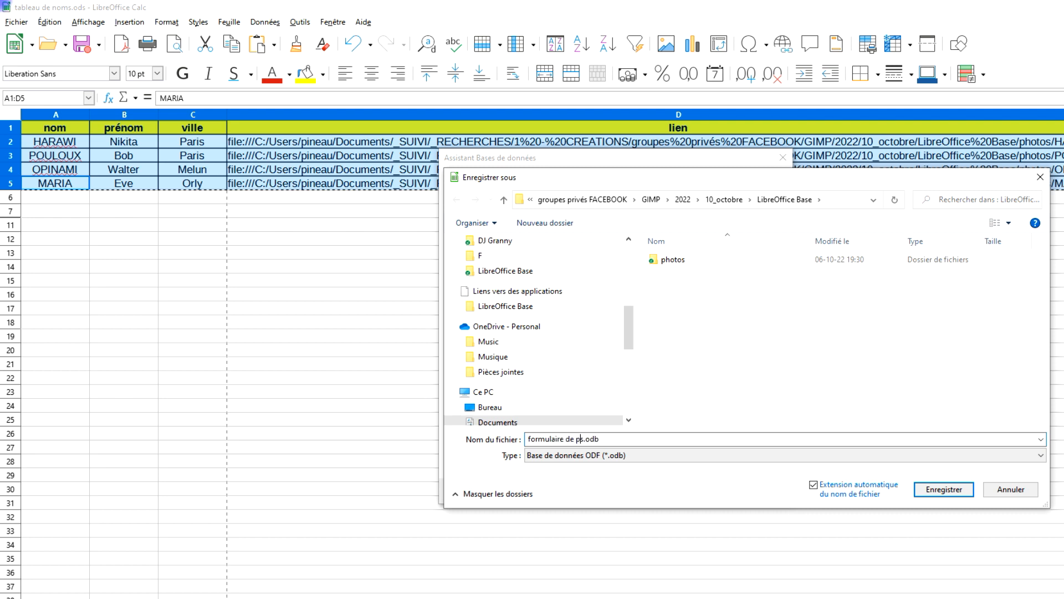
pyautogui.click(601, 439)
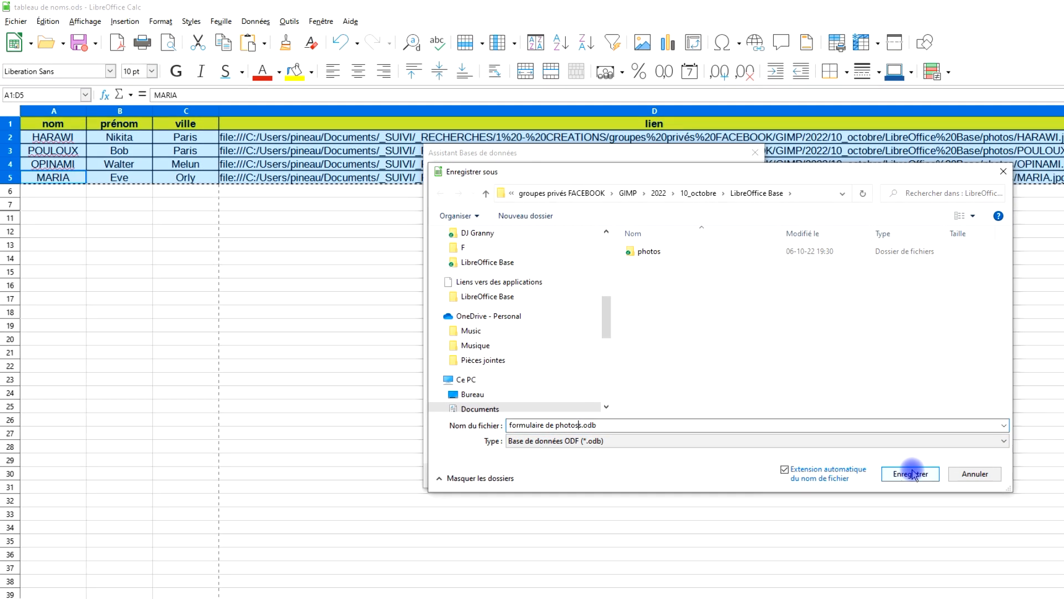
pyautogui.click(912, 474)
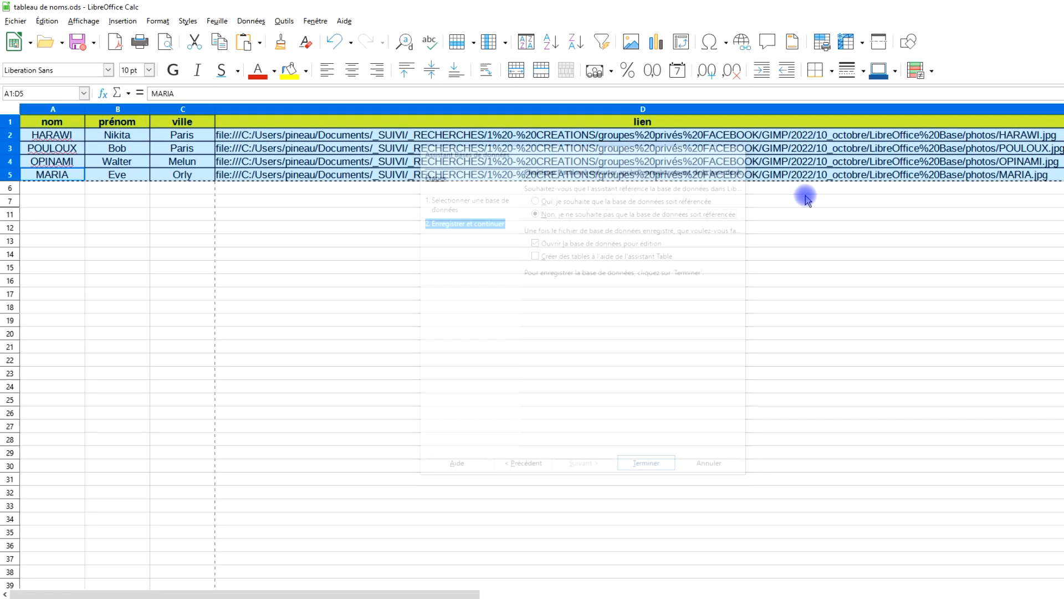
pyautogui.click(907, 133)
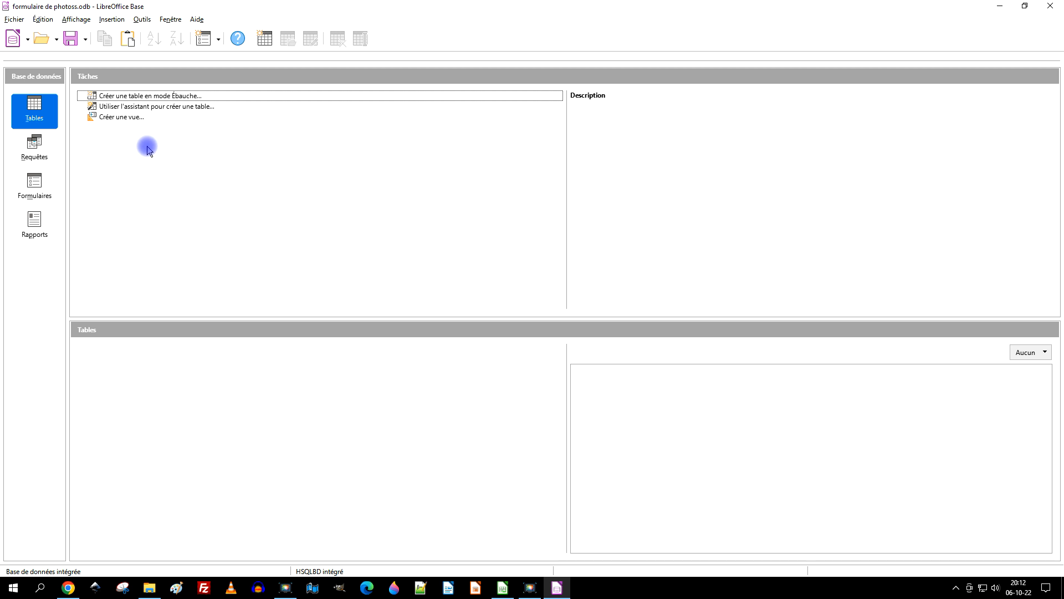
# Step: Paste the copied range as a database table named "tableaudesphotos", with definition and data and the first row as column names
pyautogui.rightClick(149, 367)
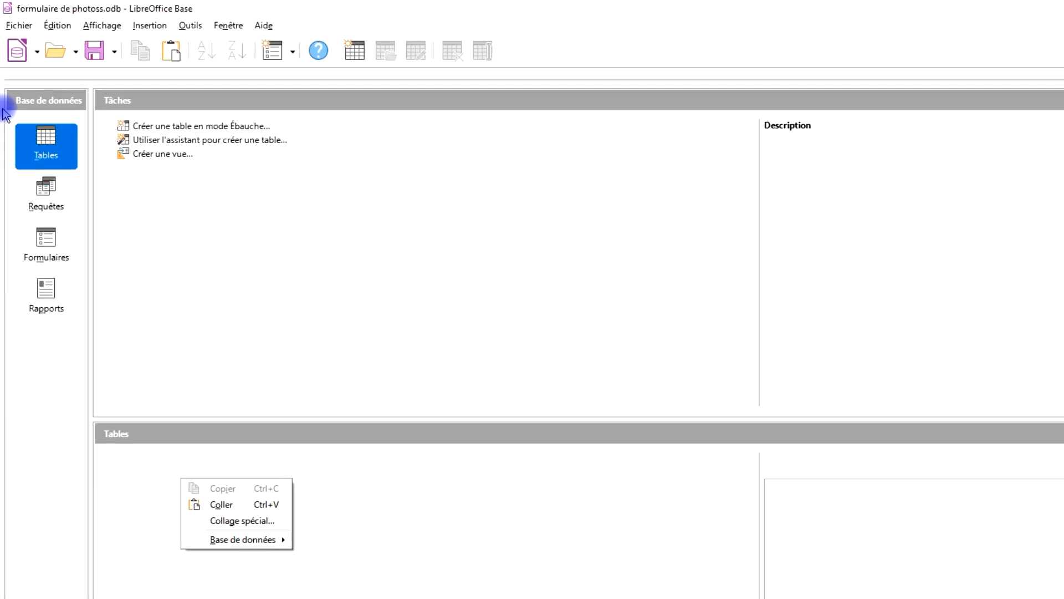
pyautogui.click(245, 517)
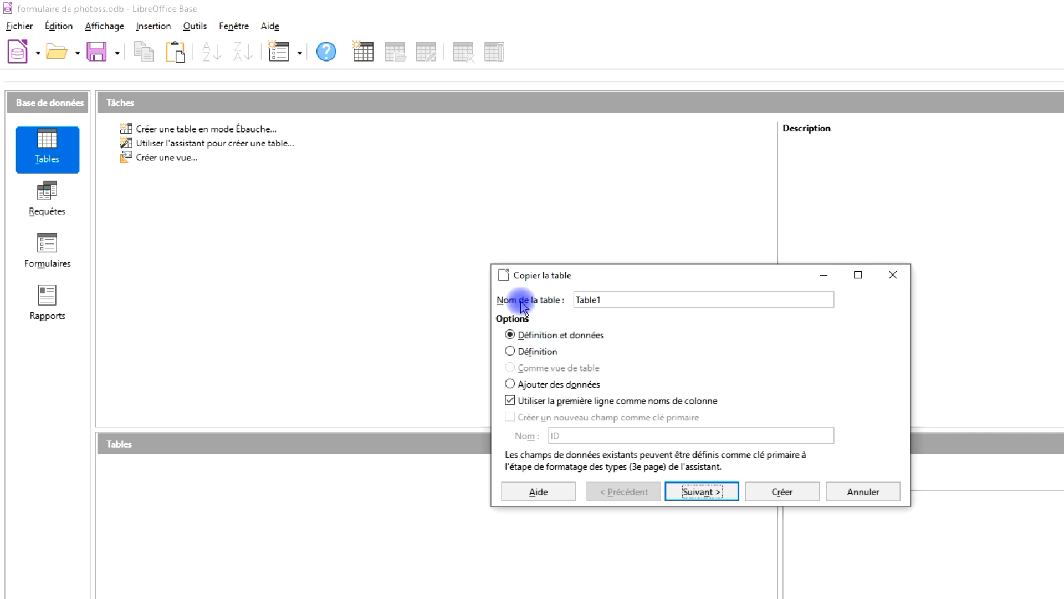
pyautogui.click(632, 299)
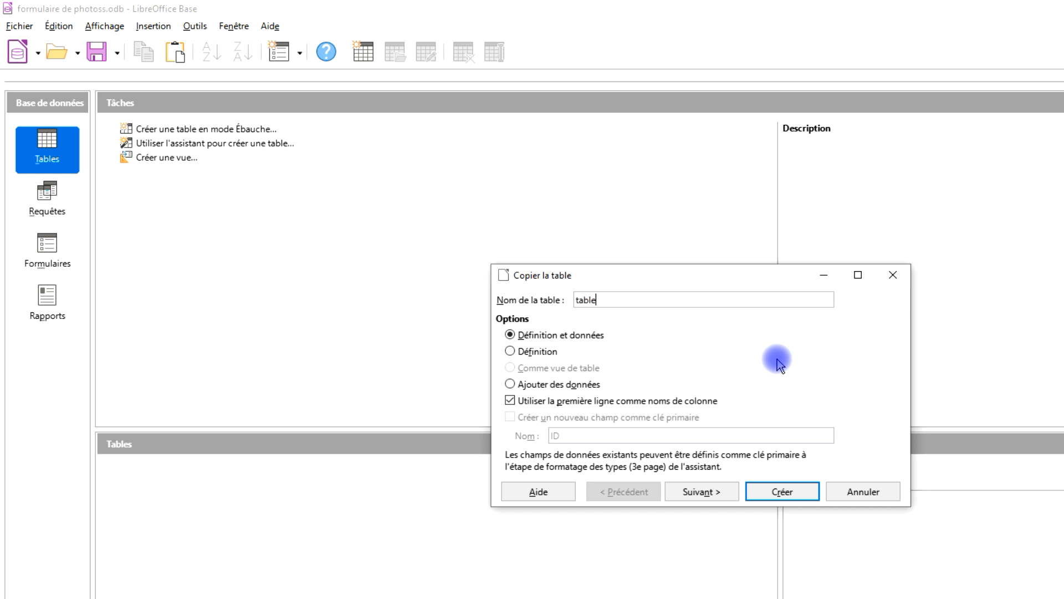
pyautogui.write('tableaudesphotos')
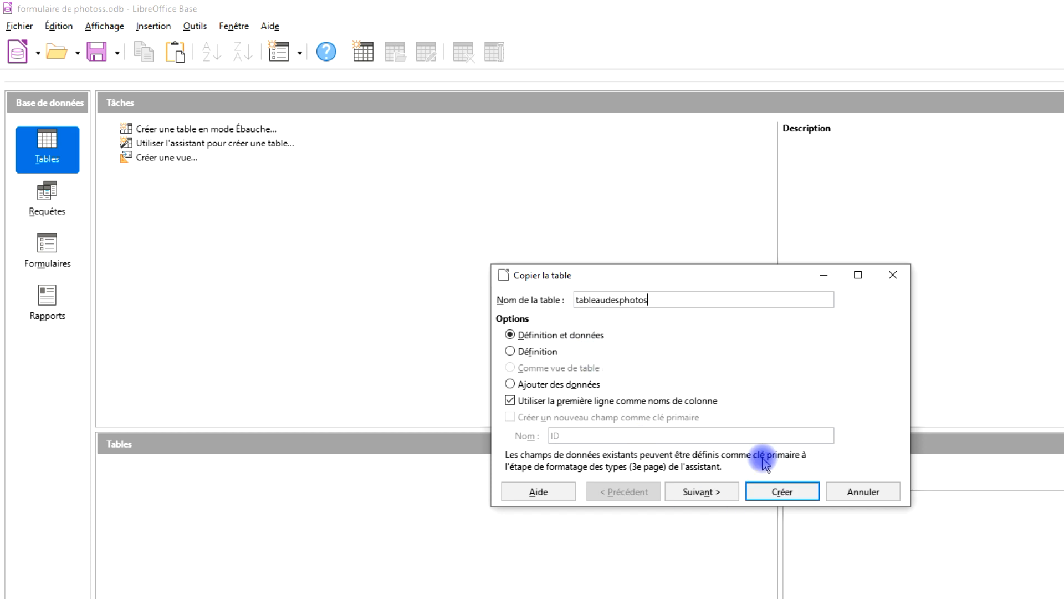
# Step: Include all the columns, nom, prénom, ville and lien, in the new table
pyautogui.click(700, 492)
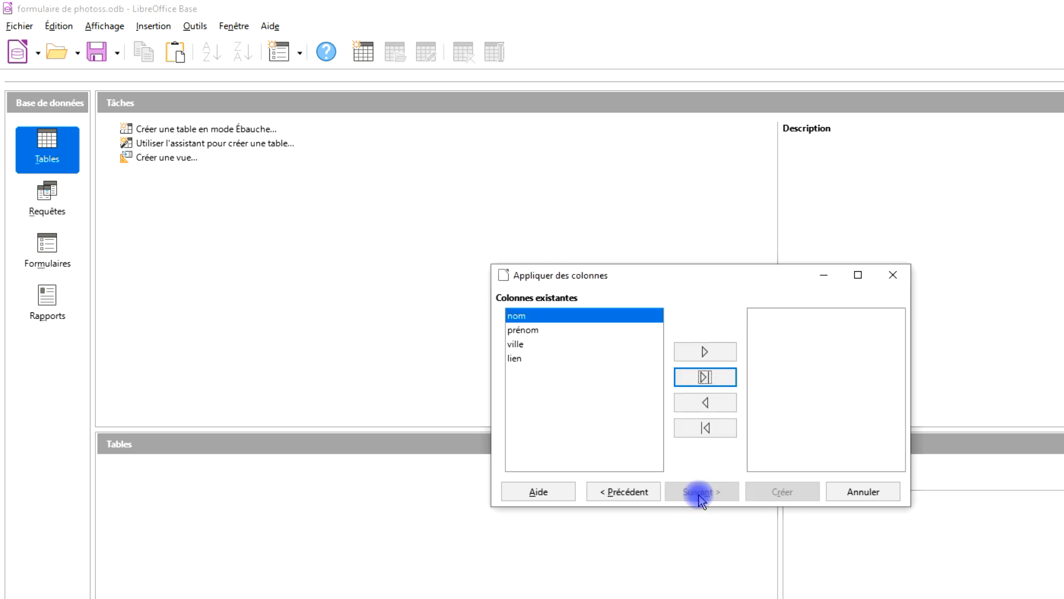
pyautogui.click(698, 380)
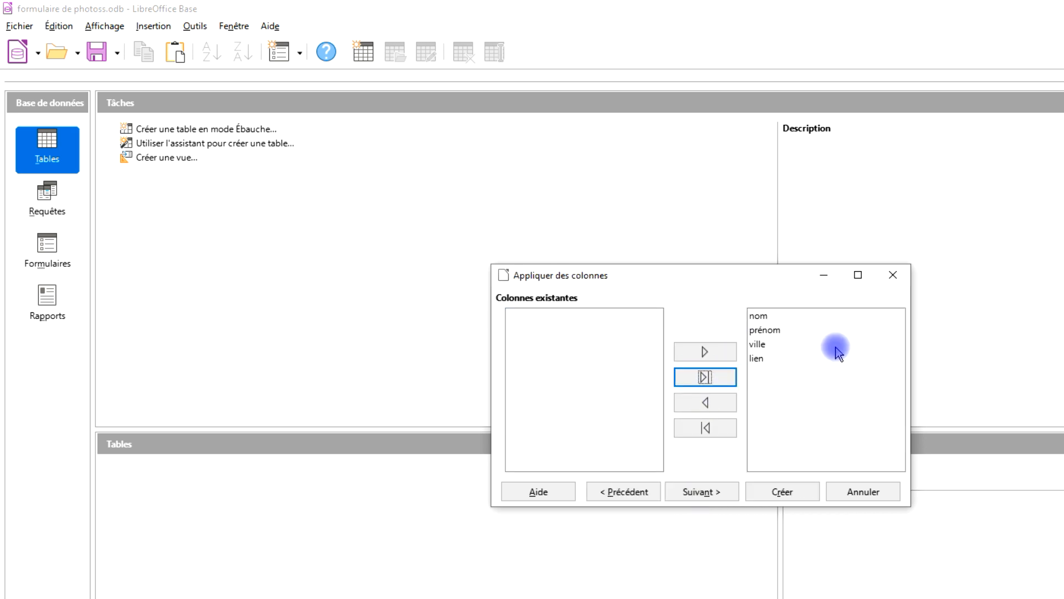
pyautogui.click(702, 492)
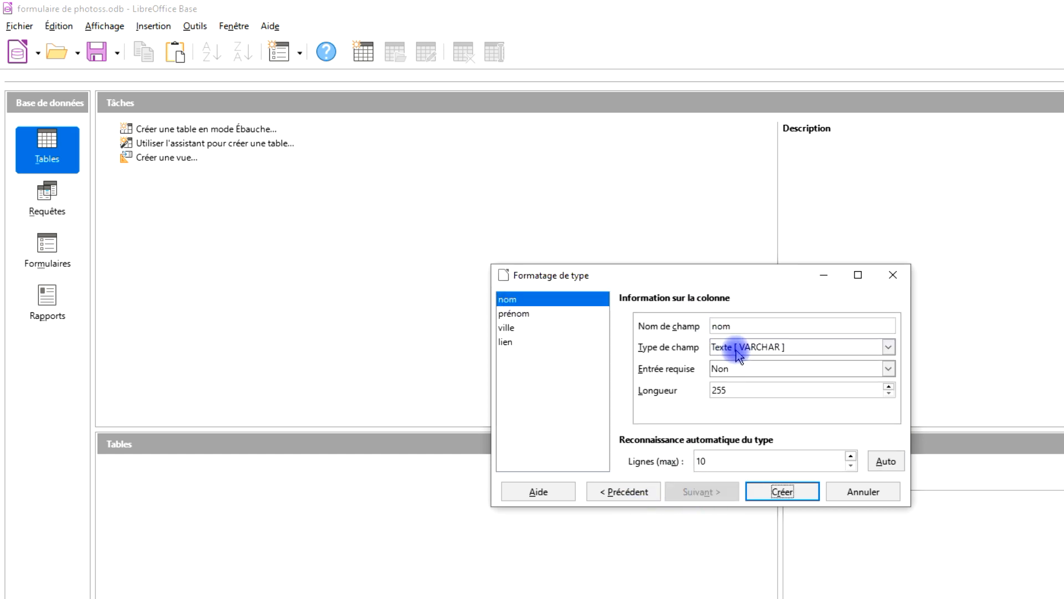
# Step: Check the field types of prénom, ville and lien, and create the table with a primary key
pyautogui.click(529, 314)
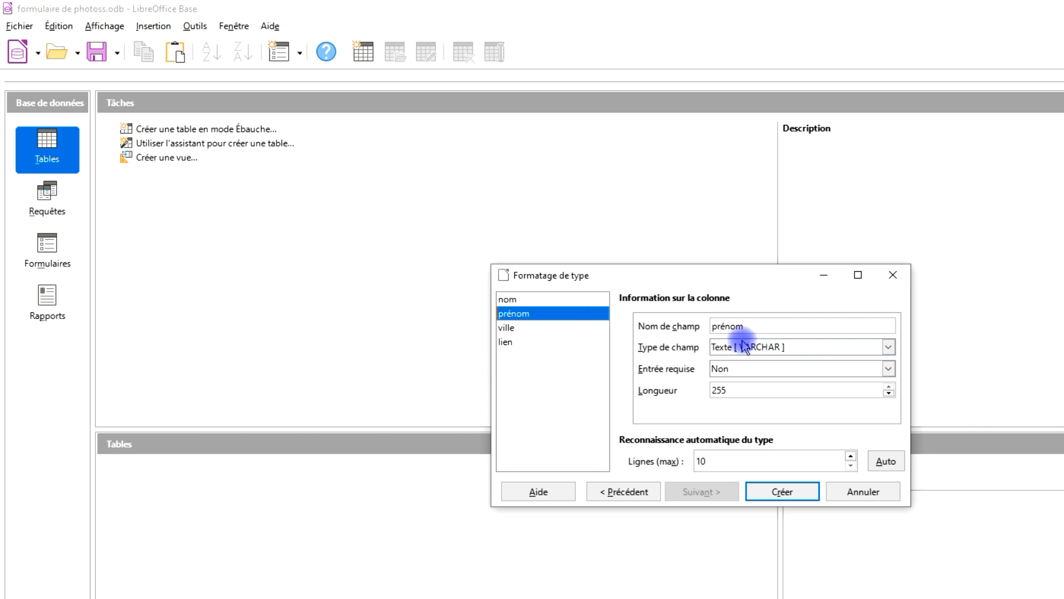
pyautogui.click(514, 328)
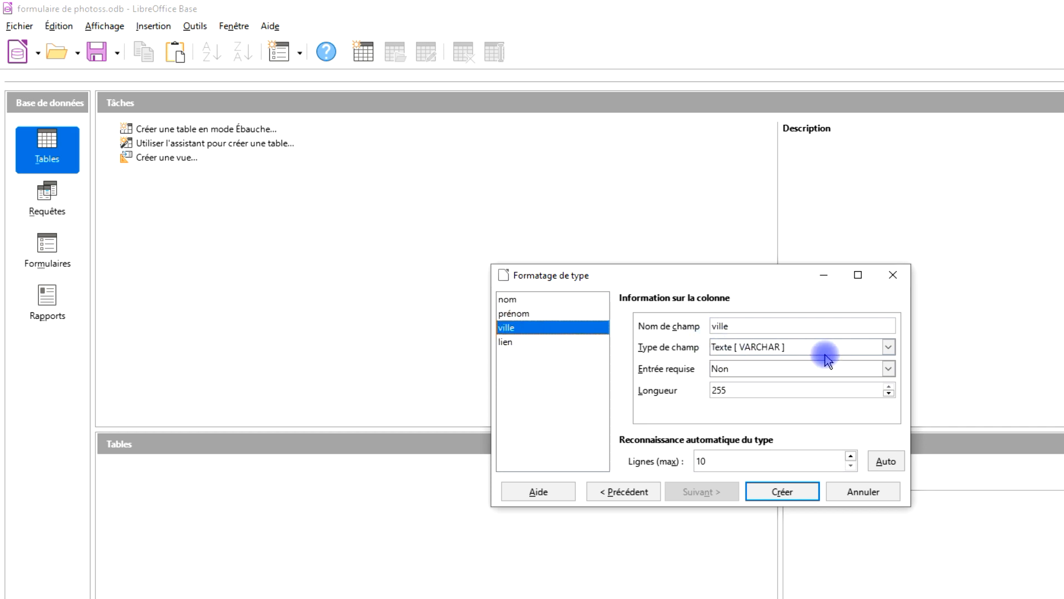
pyautogui.click(538, 342)
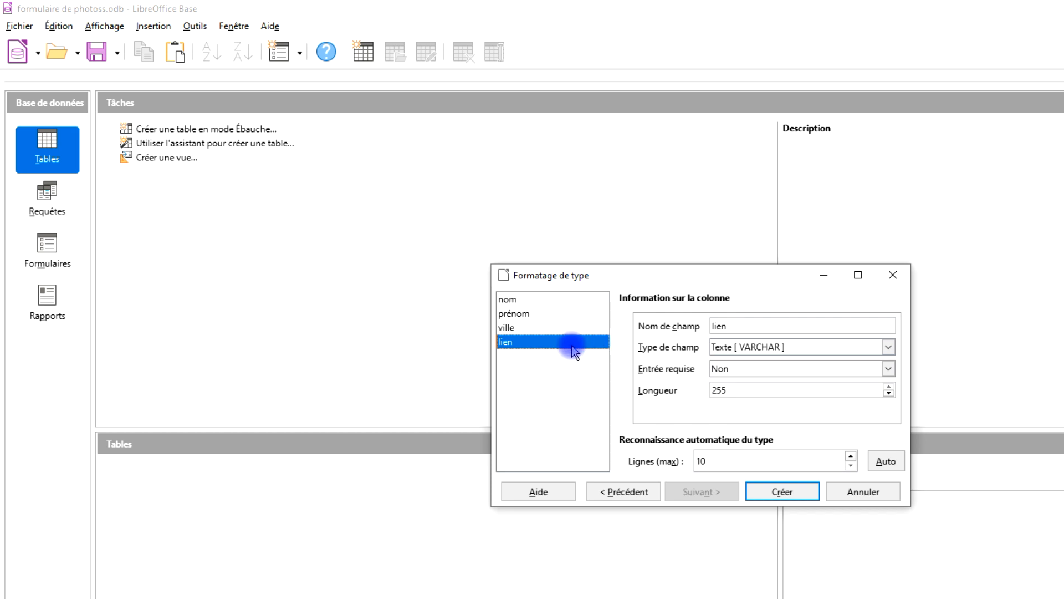
pyautogui.click(783, 492)
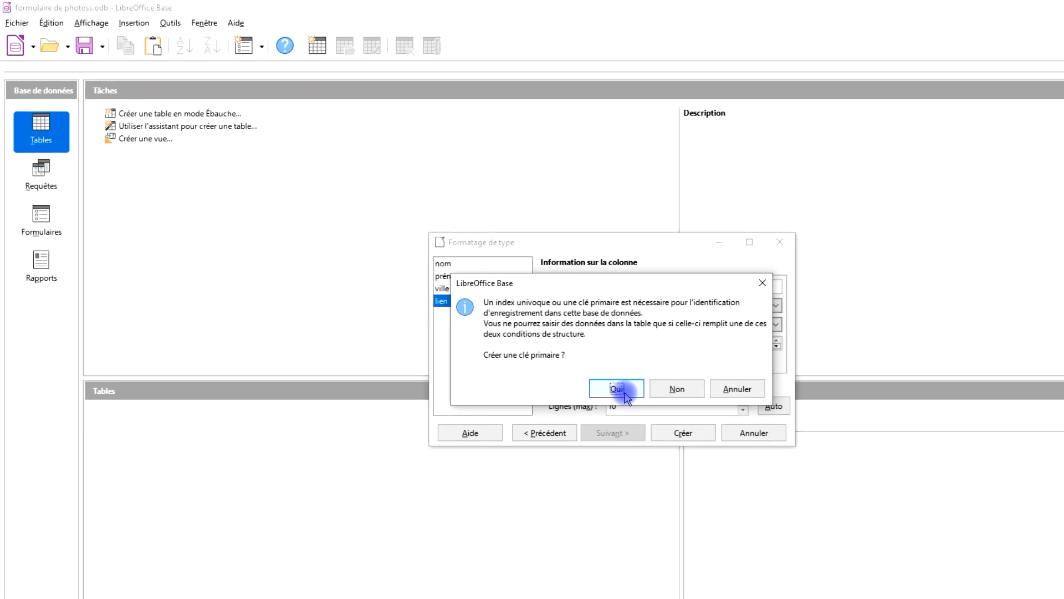
pyautogui.click(598, 377)
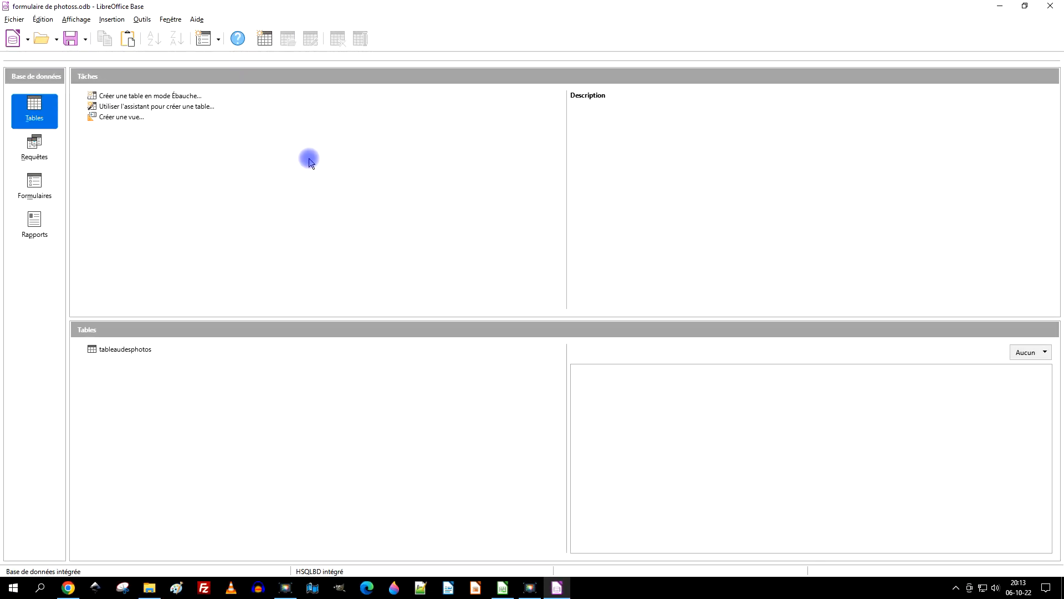
# Step: Review the imported records in tableaudesphotos, close the table and switch to the database's forms
pyautogui.doubleClick(136, 350)
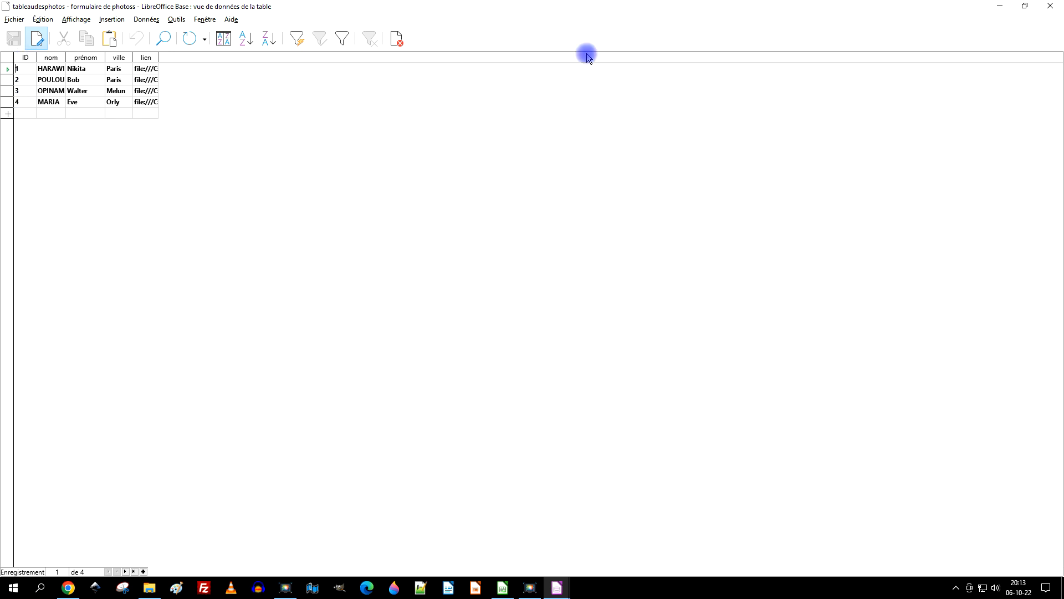
pyautogui.click(1046, 8)
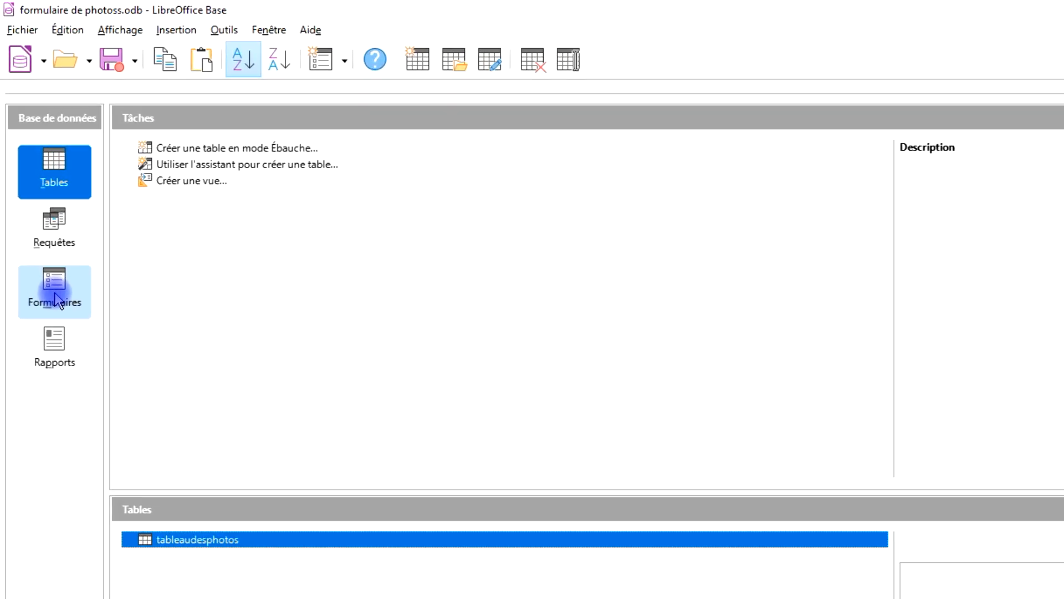
pyautogui.click(57, 302)
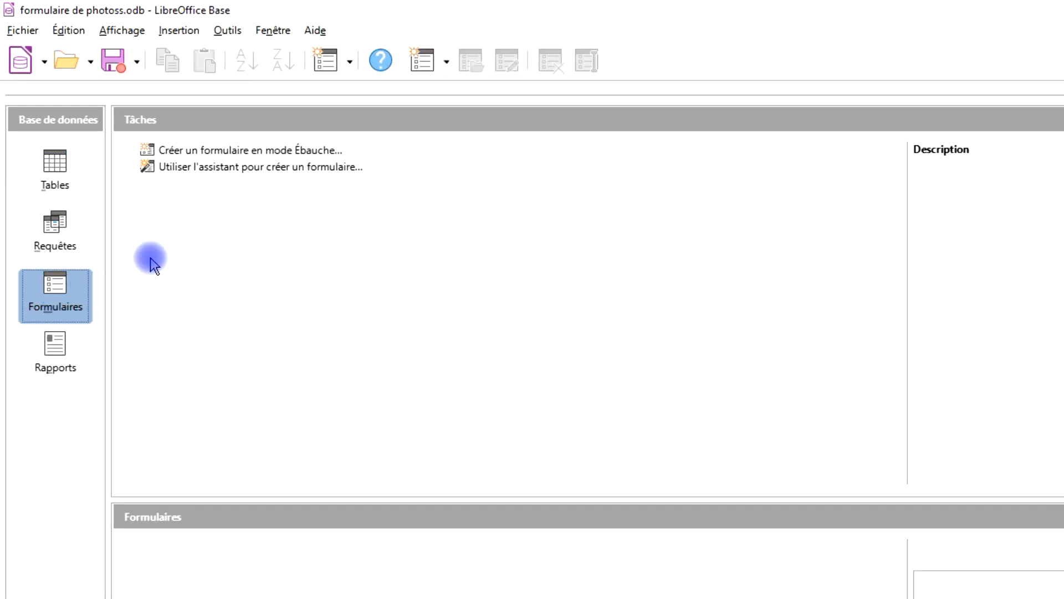
# Step: Start the form wizard on table tableaudesphotos, include all its fields, ID, nom, prénom, ville and lien, and skip the subform
pyautogui.click(239, 169)
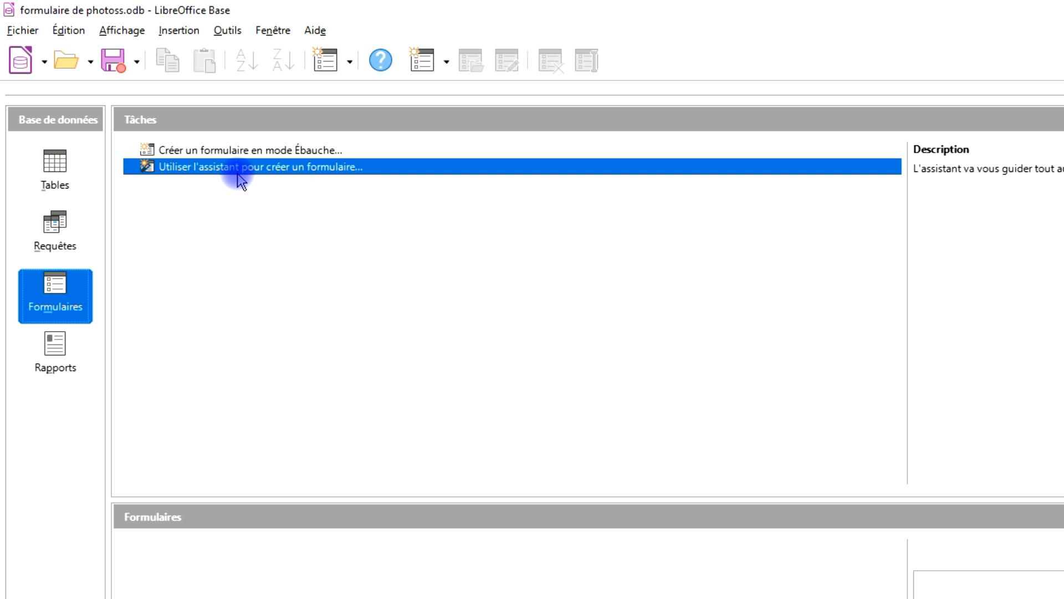
pyautogui.click(238, 174)
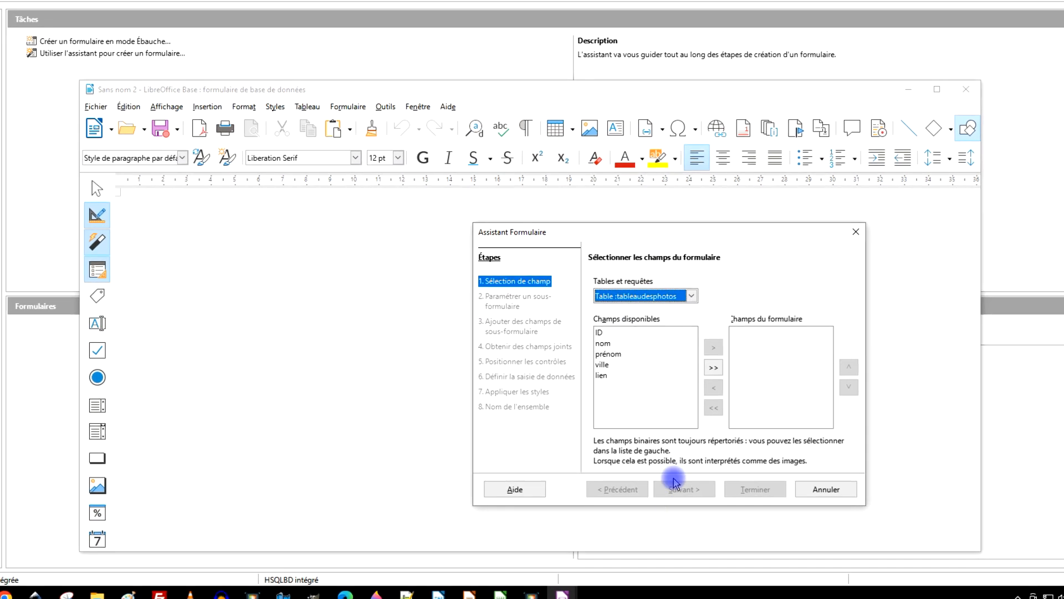
pyautogui.click(647, 297)
pyautogui.click(656, 308)
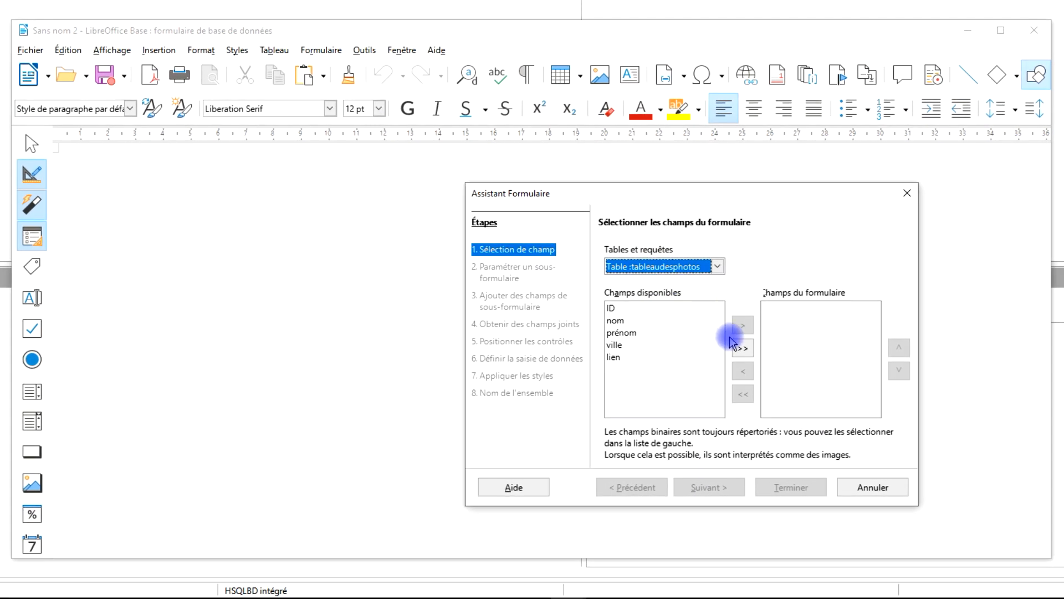
pyautogui.click(743, 348)
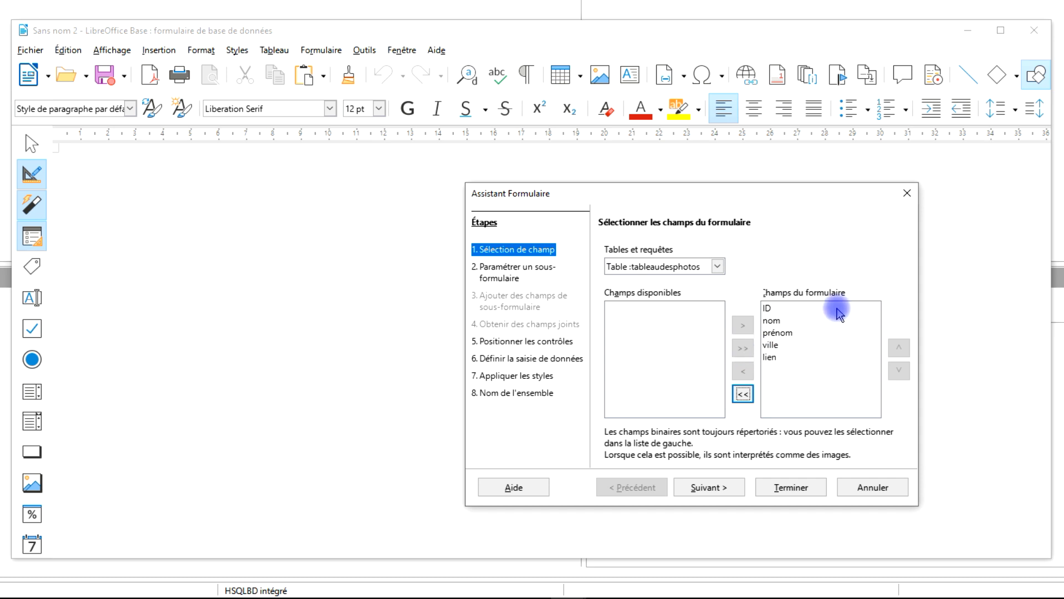
pyautogui.click(725, 489)
pyautogui.click(725, 489)
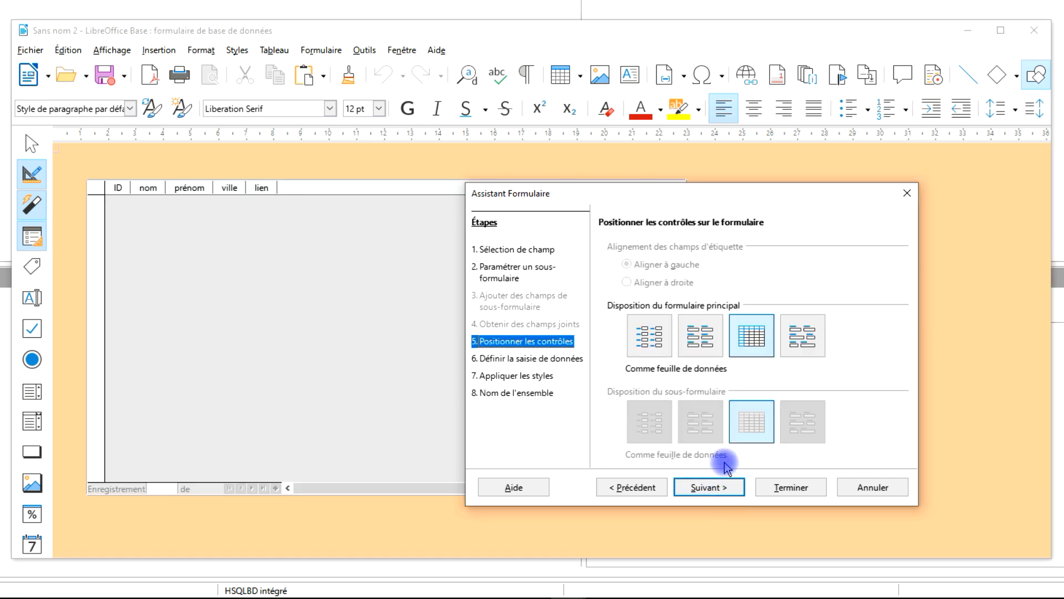
# Step: Arrange the form's controls in columns with labels on the left, and let the form display all data
pyautogui.click(661, 338)
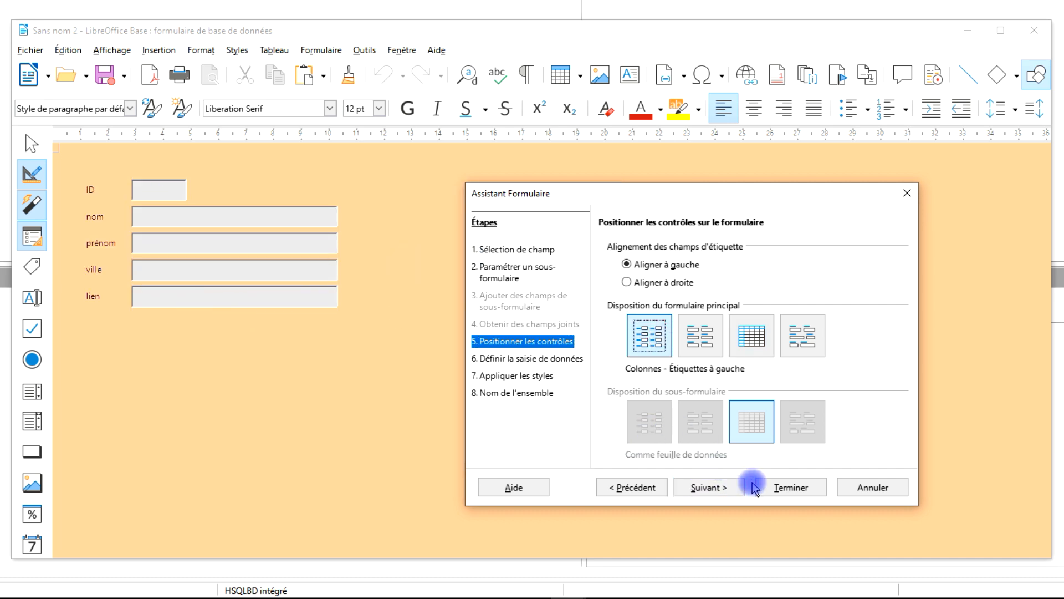
pyautogui.click(724, 489)
pyautogui.click(724, 489)
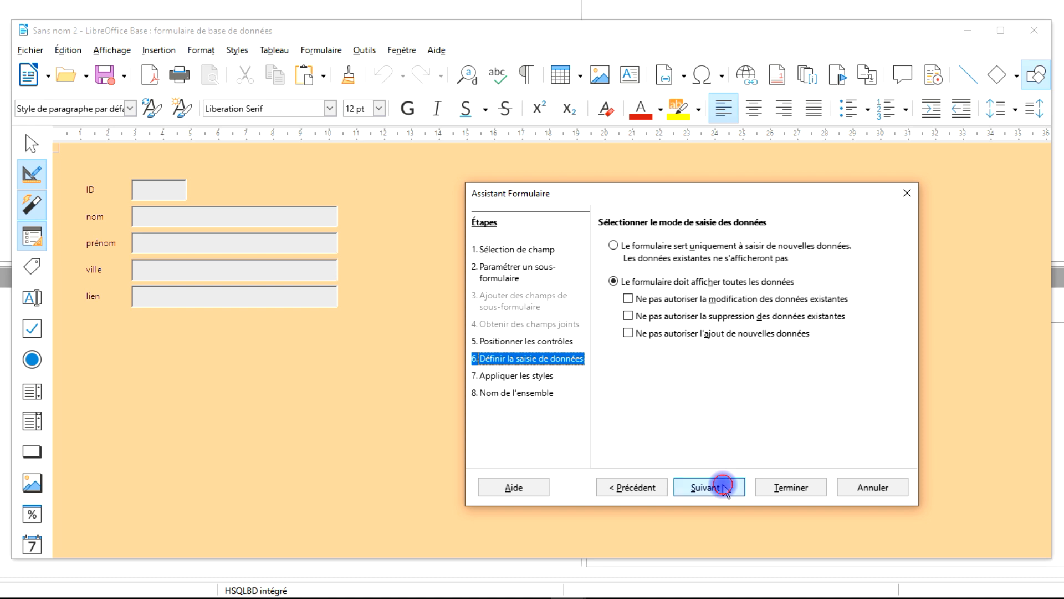
# Step: Apply the dark blue style with 3D field borders, and create the form as tableaudesphotos, opened for use
pyautogui.click(632, 311)
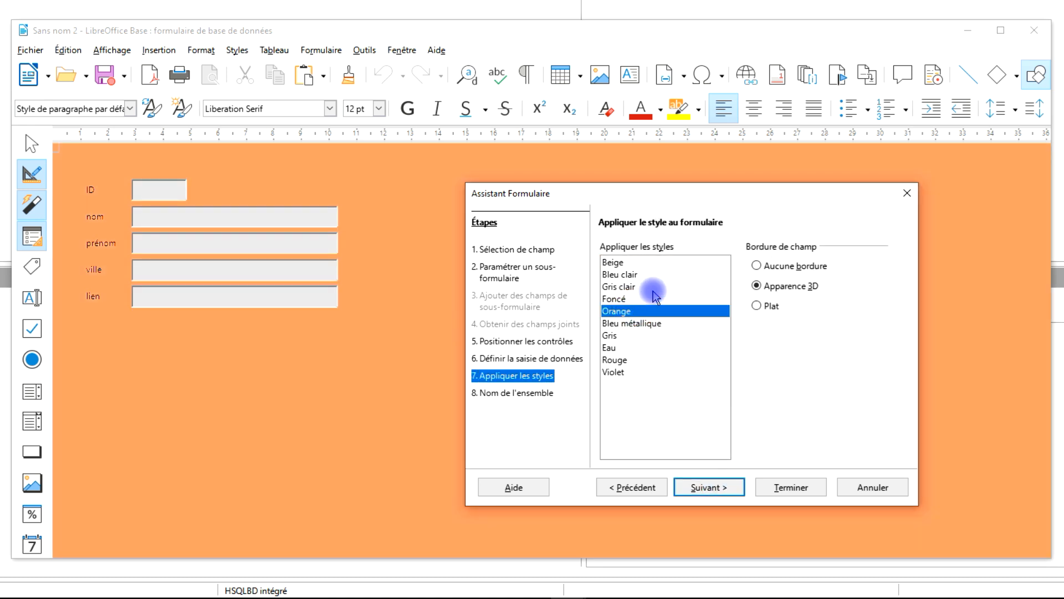
pyautogui.click(615, 336)
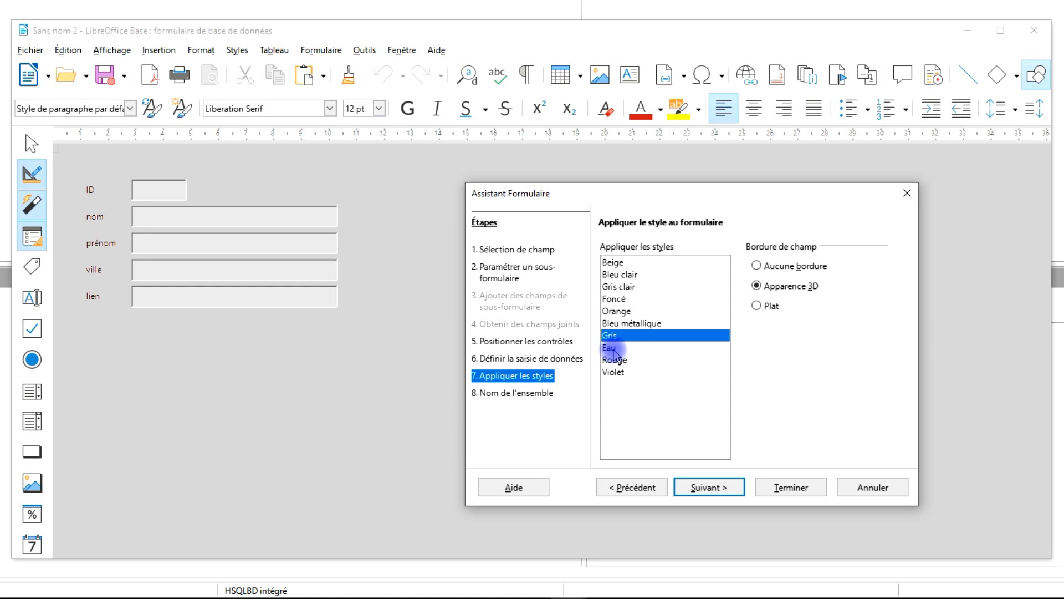
pyautogui.click(613, 348)
pyautogui.click(702, 487)
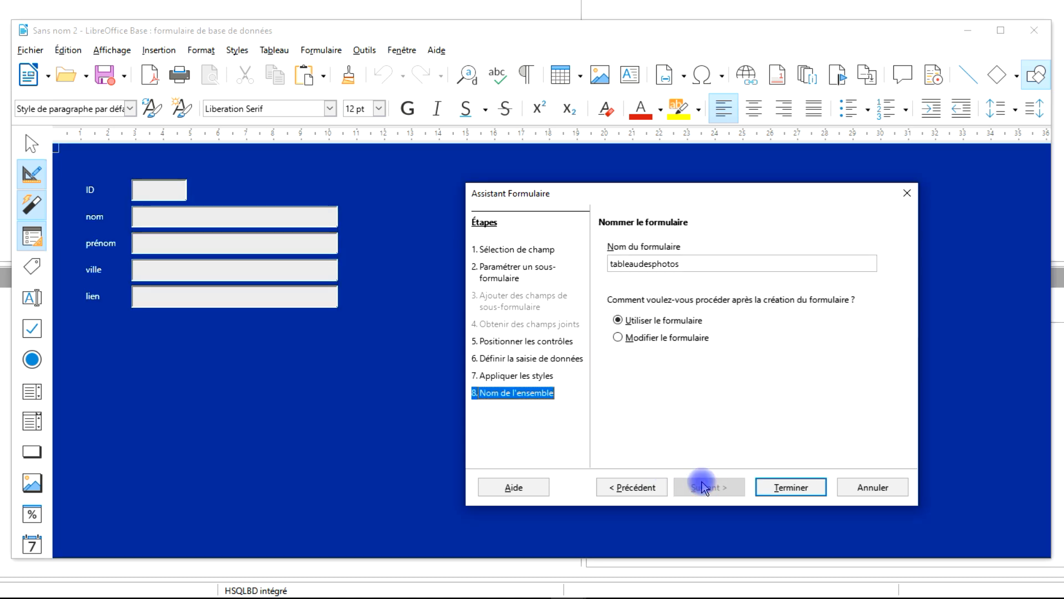
pyautogui.click(759, 487)
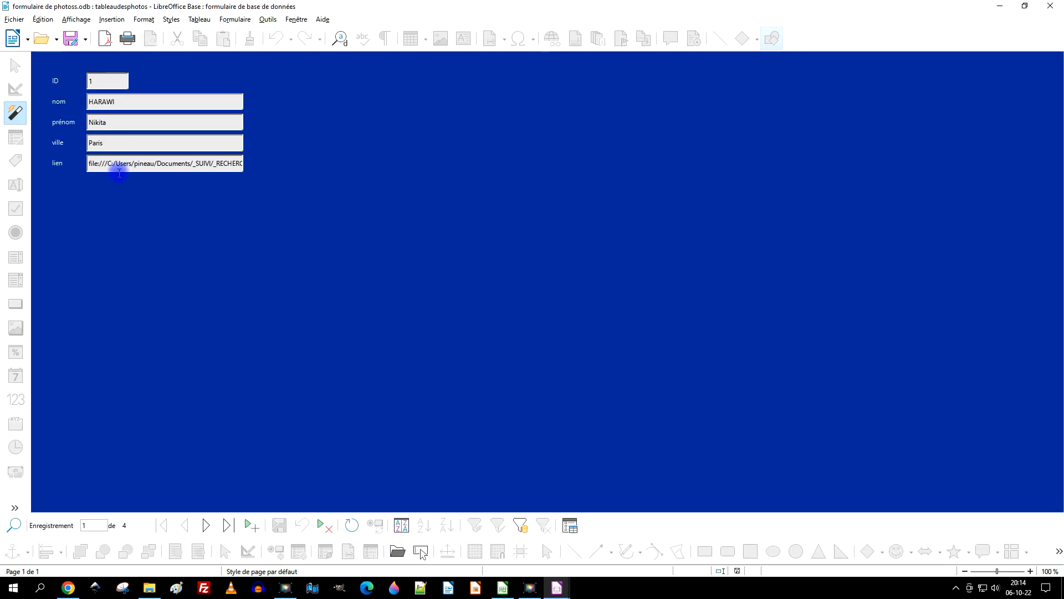
# Step: Browse the form's records through to the last and back to the first, and close the form
pyautogui.click(208, 525)
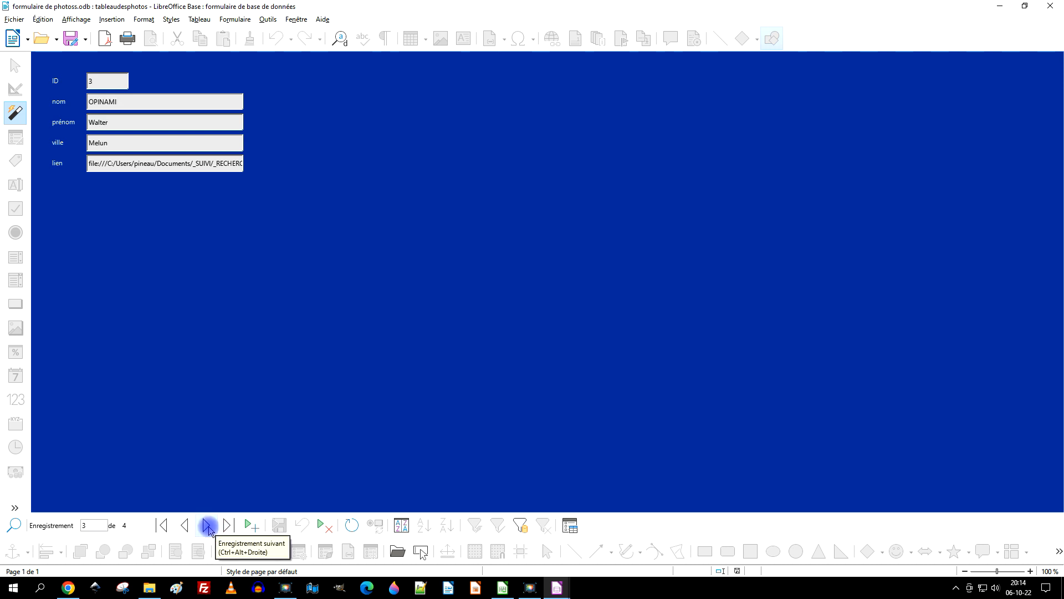
pyautogui.click(208, 526)
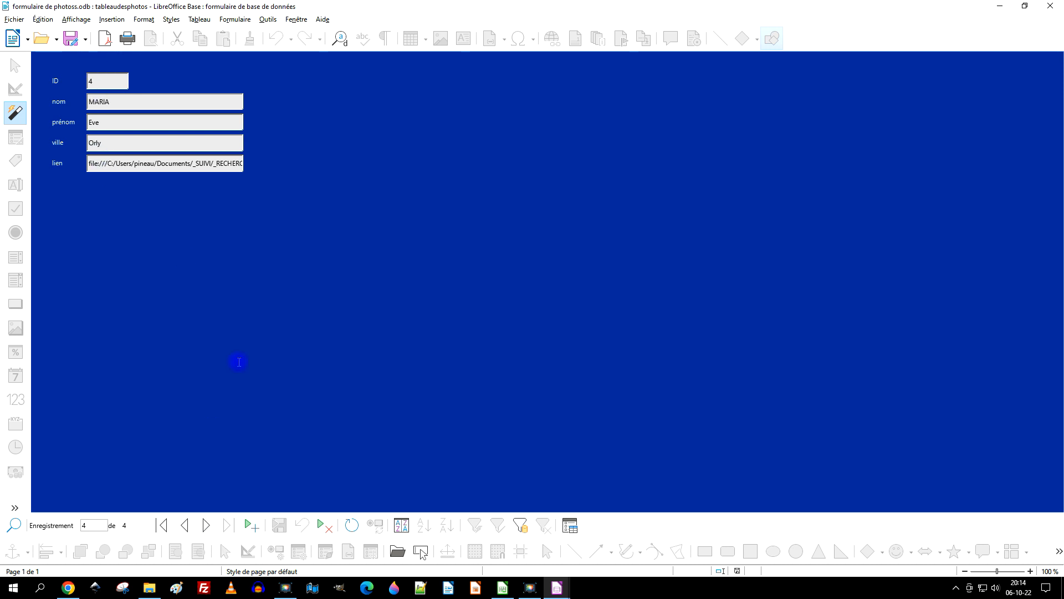
pyautogui.click(186, 525)
pyautogui.click(186, 525)
pyautogui.click(186, 525)
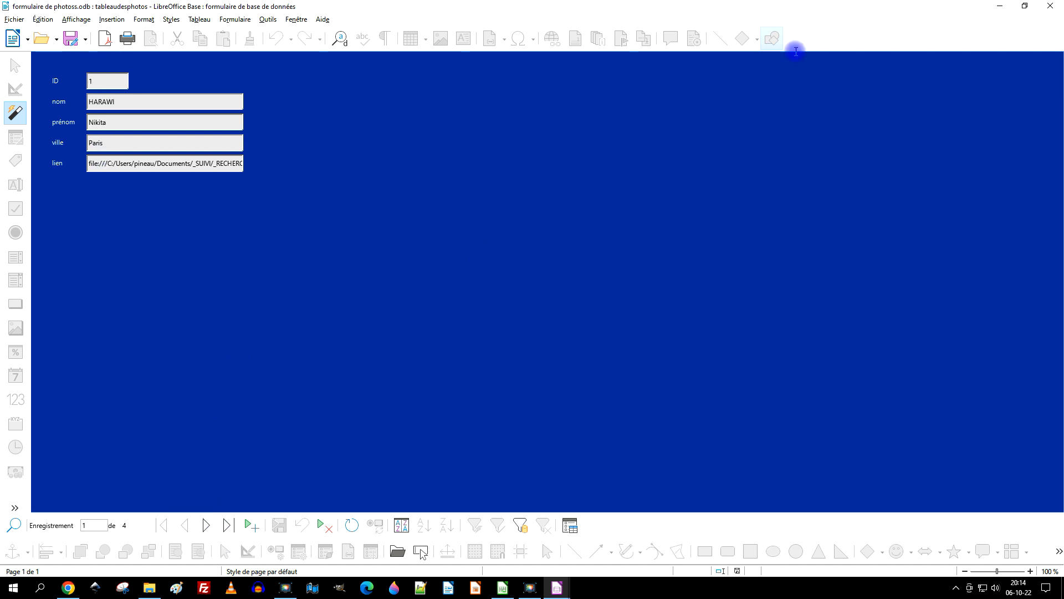
pyautogui.click(1045, 6)
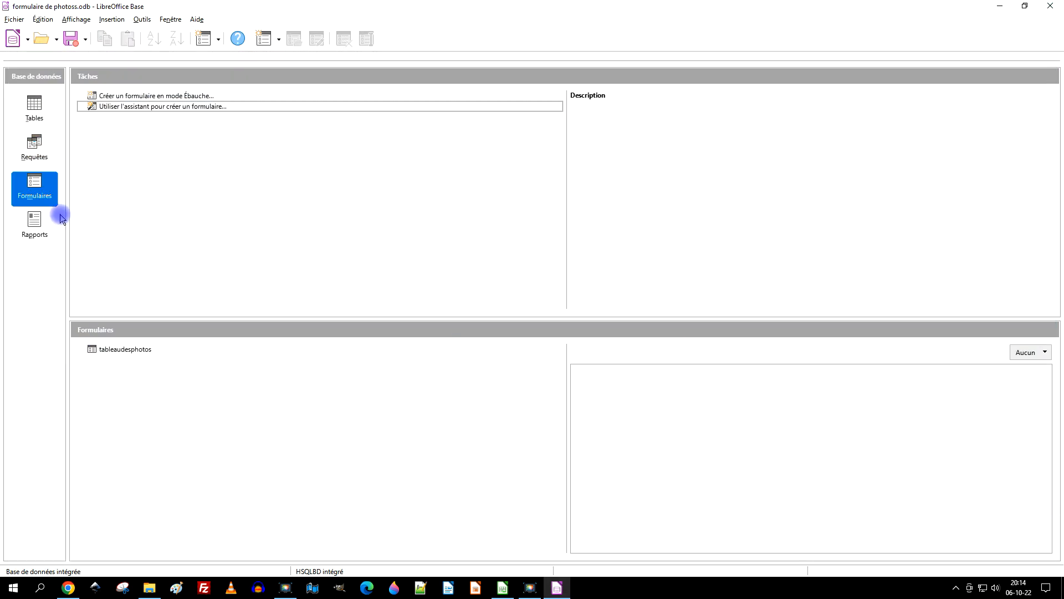
# Step: Open the tableaudesphotos form for editing and draw an image control about 3.5 cm wide and 4.3 cm high right of the fields
pyautogui.rightClick(121, 349)
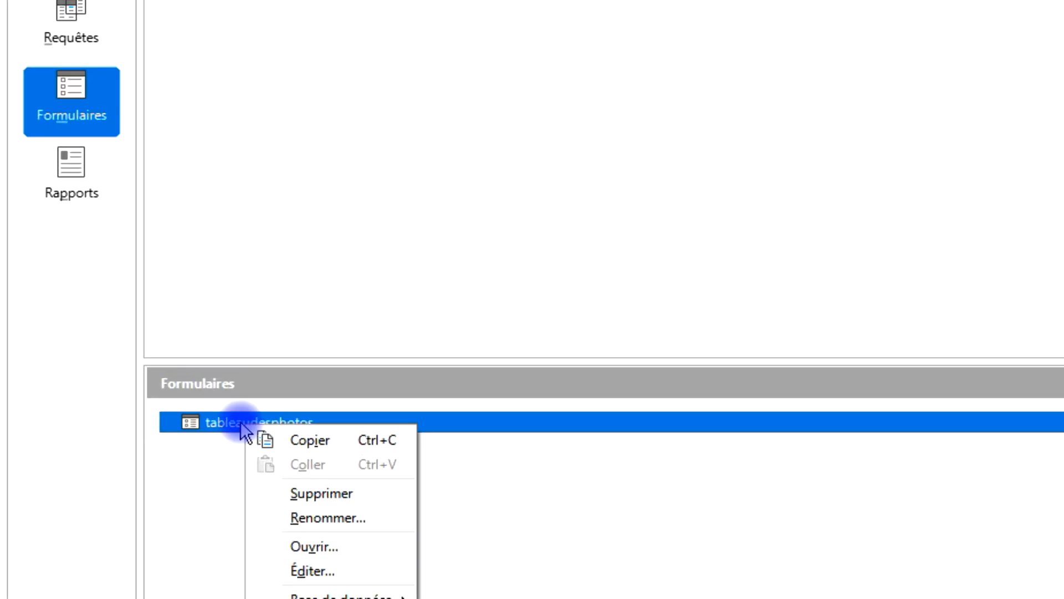
pyautogui.click(341, 568)
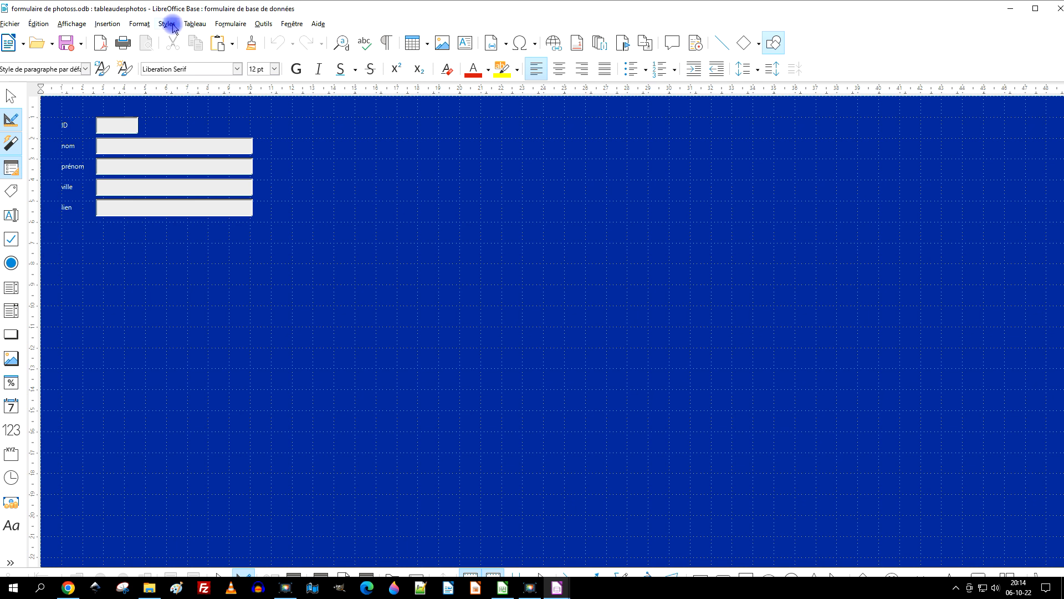
pyautogui.click(228, 24)
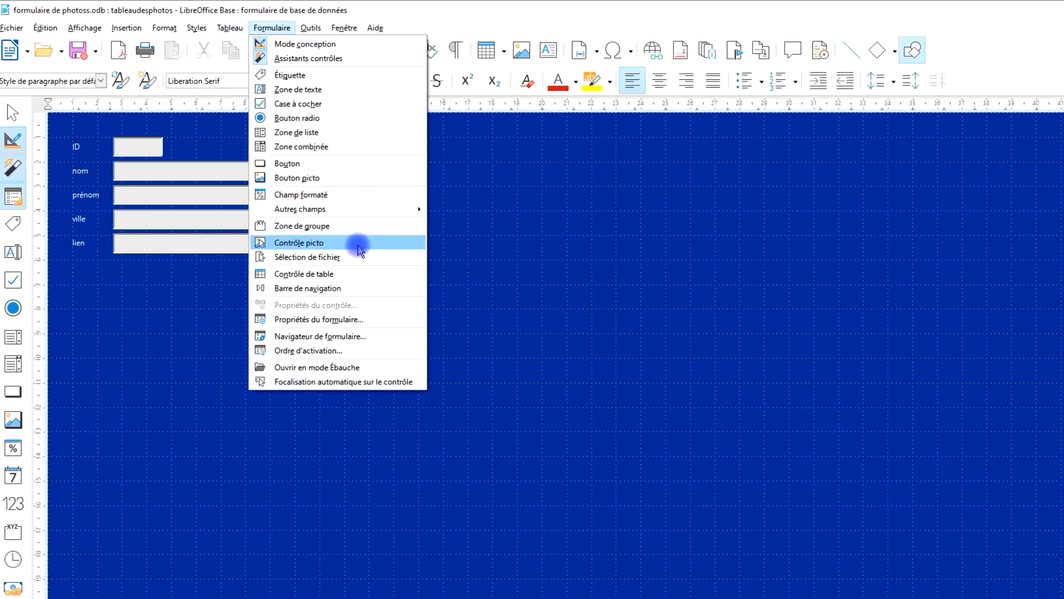
pyautogui.click(358, 244)
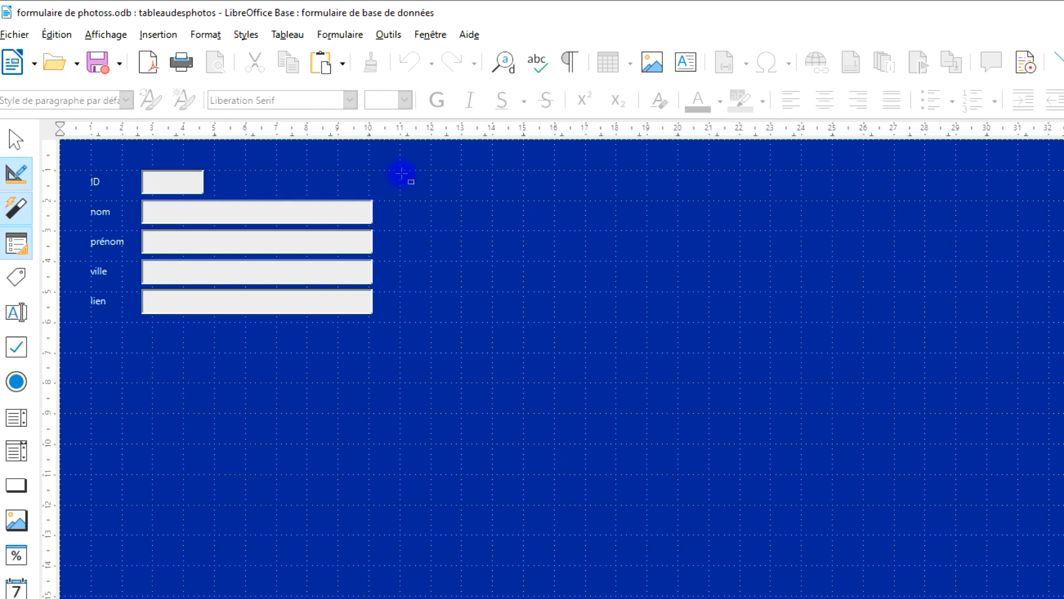
pyautogui.moveTo(399, 165); pyautogui.dragTo(507, 294)
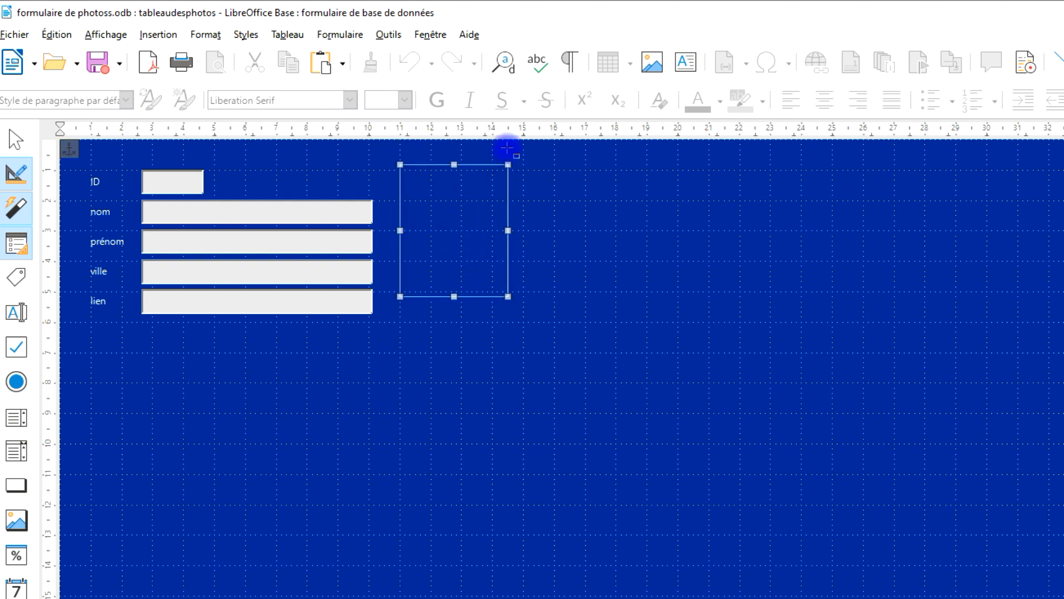
# Step: Bind the new image control to the data field lien in its control properties
pyautogui.rightClick(433, 186)
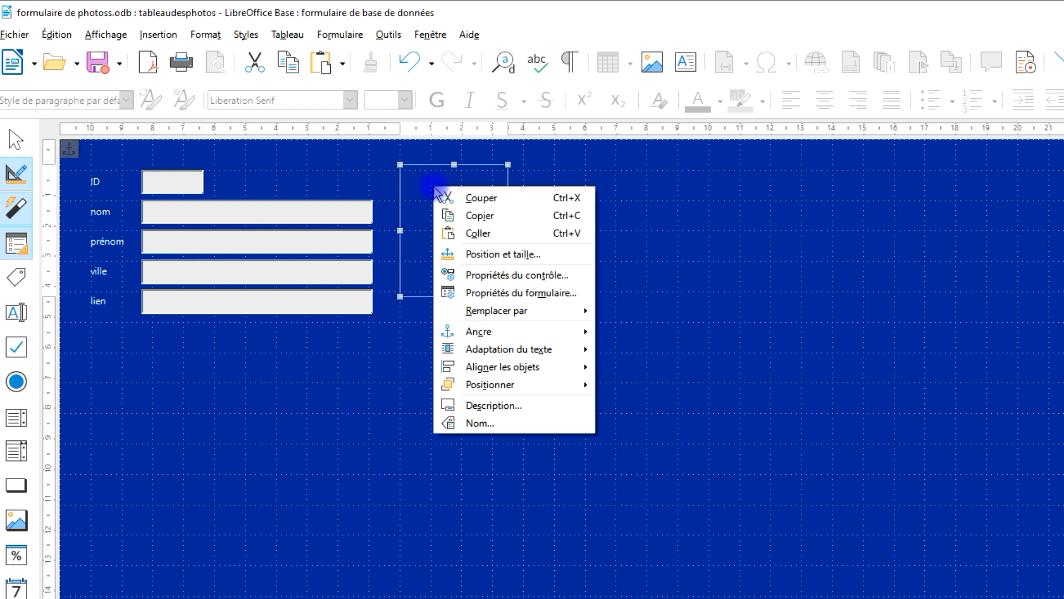
pyautogui.click(577, 283)
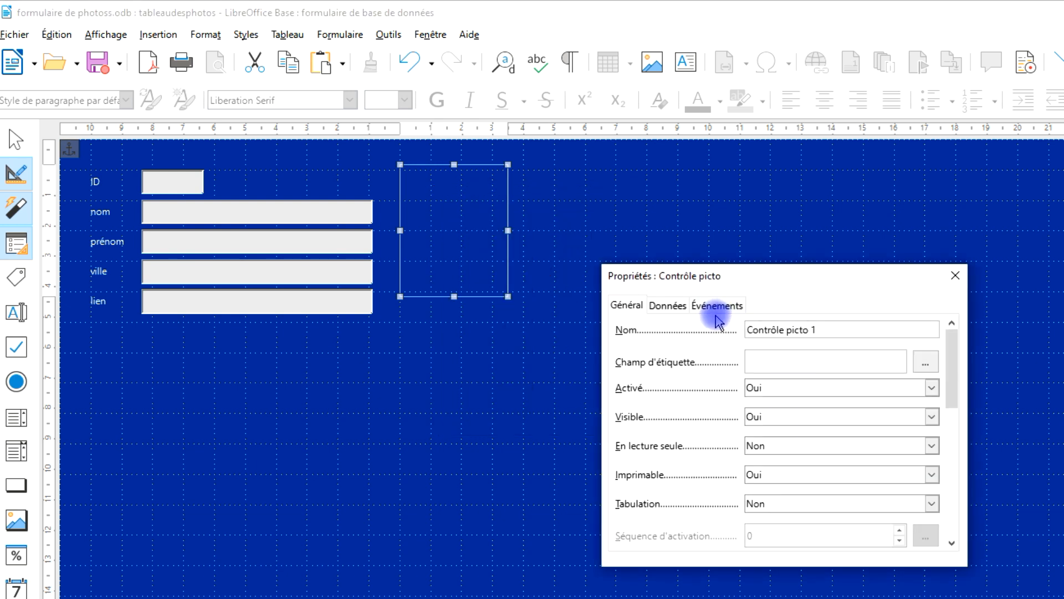
pyautogui.click(666, 306)
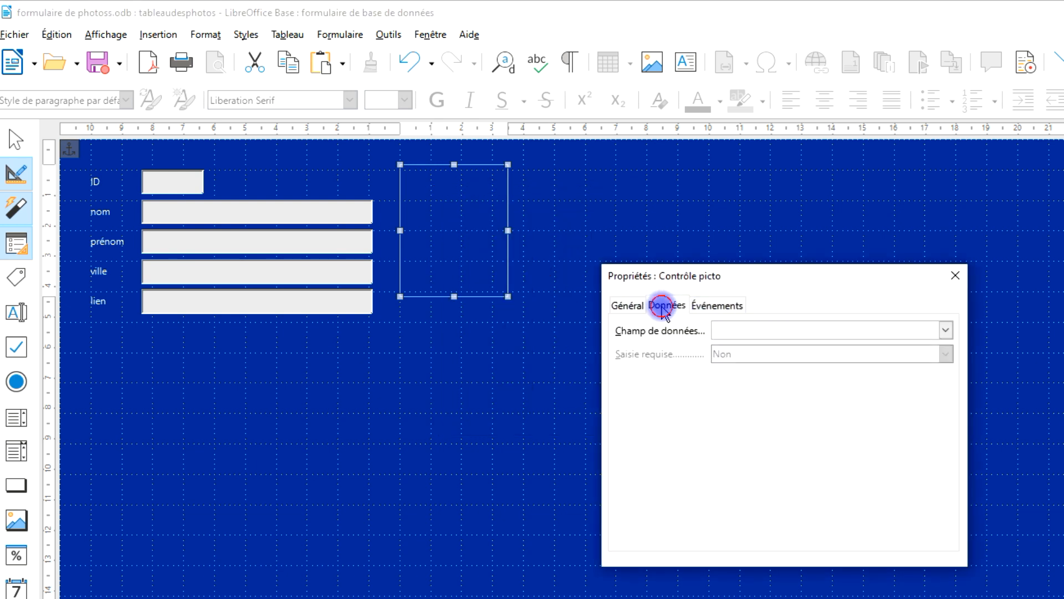
pyautogui.click(946, 331)
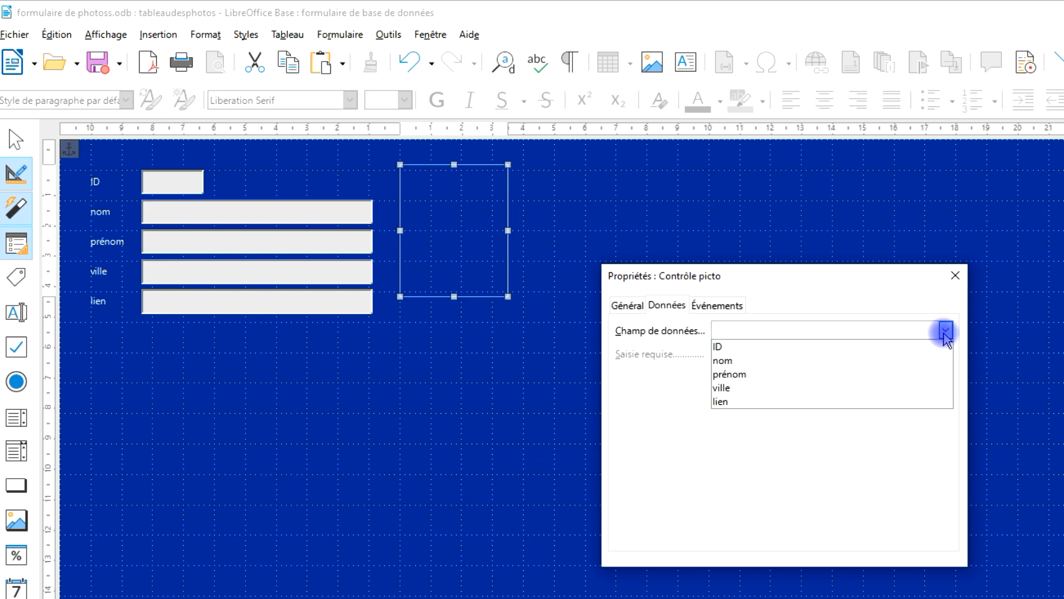
pyautogui.click(781, 402)
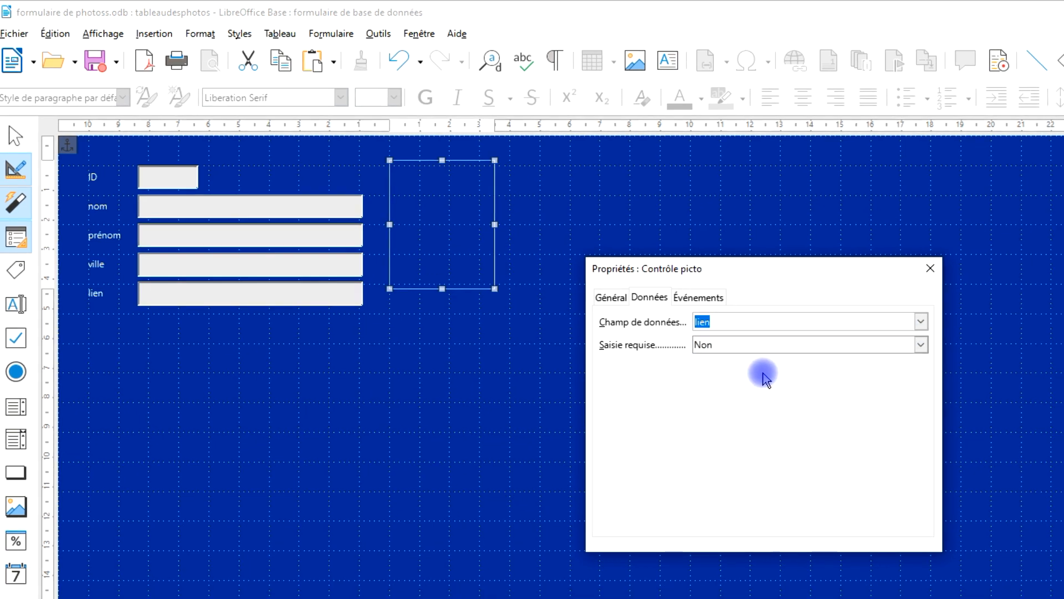
pyautogui.click(930, 269)
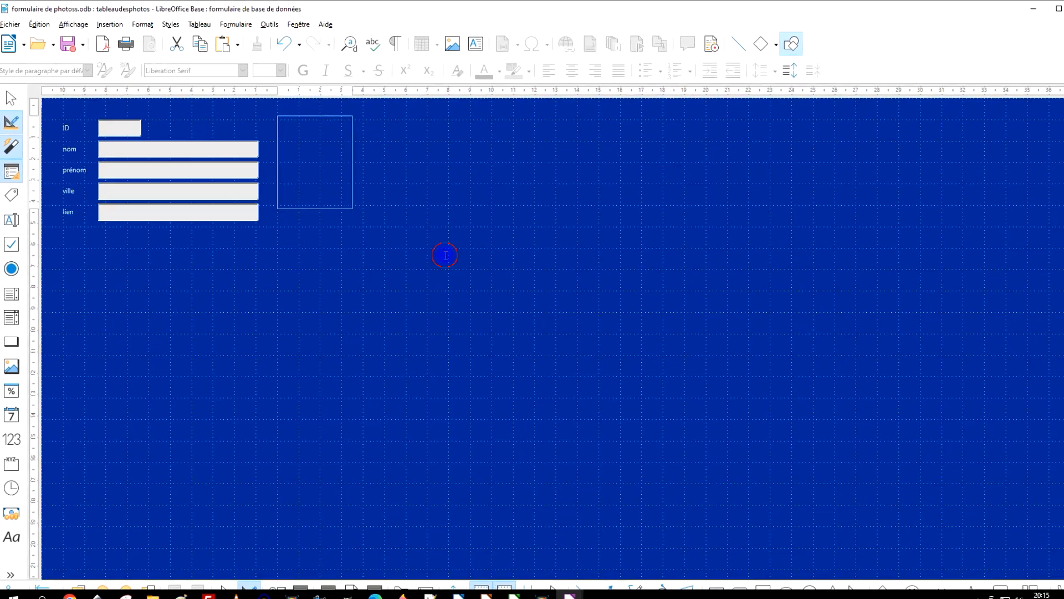
# Step: Delete the lien text field with its label, and insert a navigation bar about 16.5 cm wide below the remaining fields
pyautogui.click(197, 214)
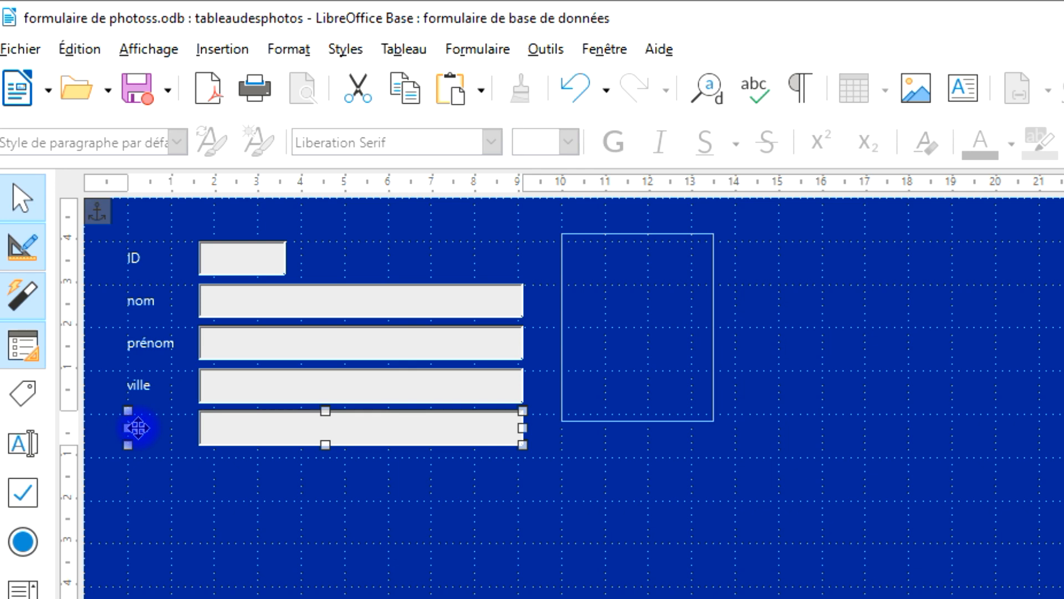
pyautogui.press('Delete')
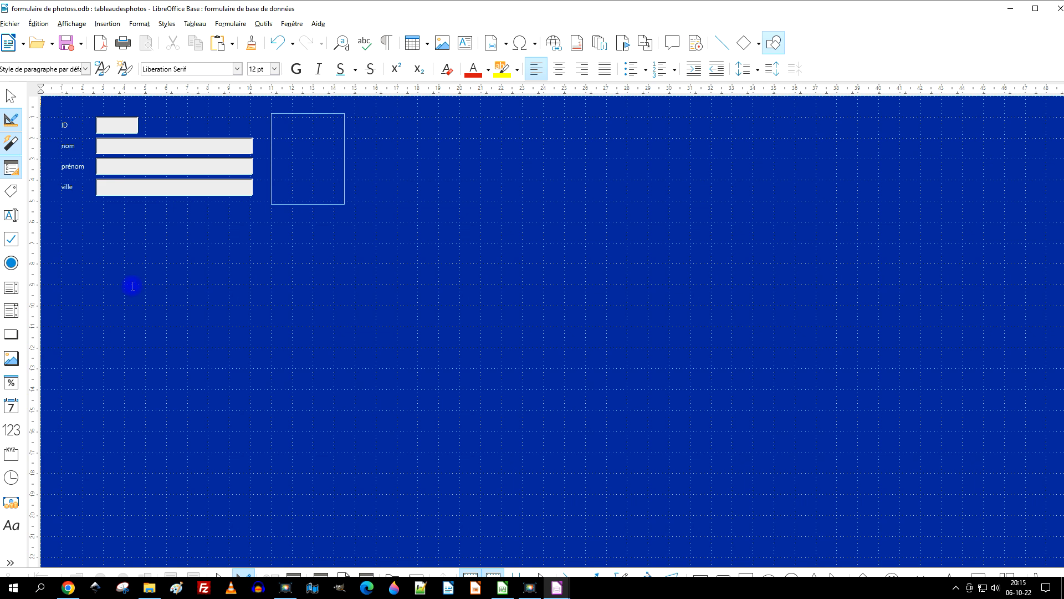
pyautogui.click(230, 23)
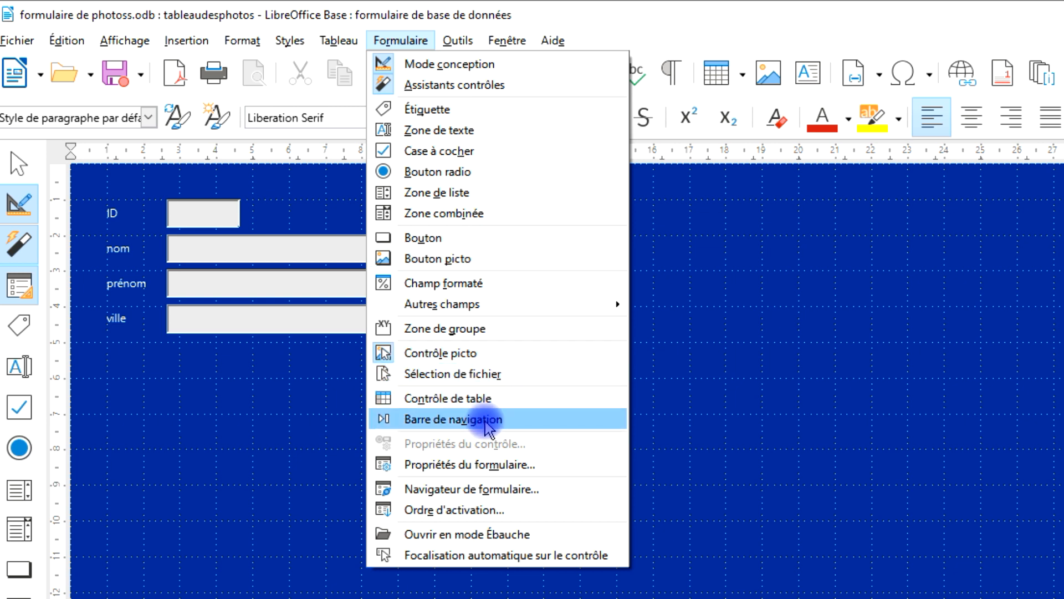
pyautogui.click(491, 421)
pyautogui.moveTo(119, 366); pyautogui.dragTo(721, 384)
pyautogui.click(788, 384)
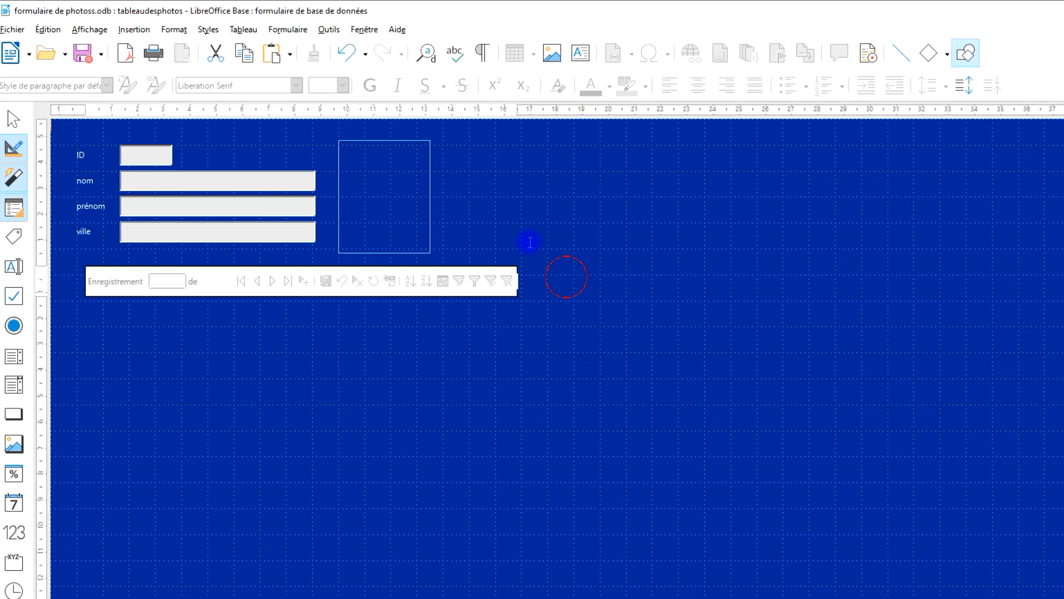
# Step: Move the image control slightly upward on the form
pyautogui.click(389, 197)
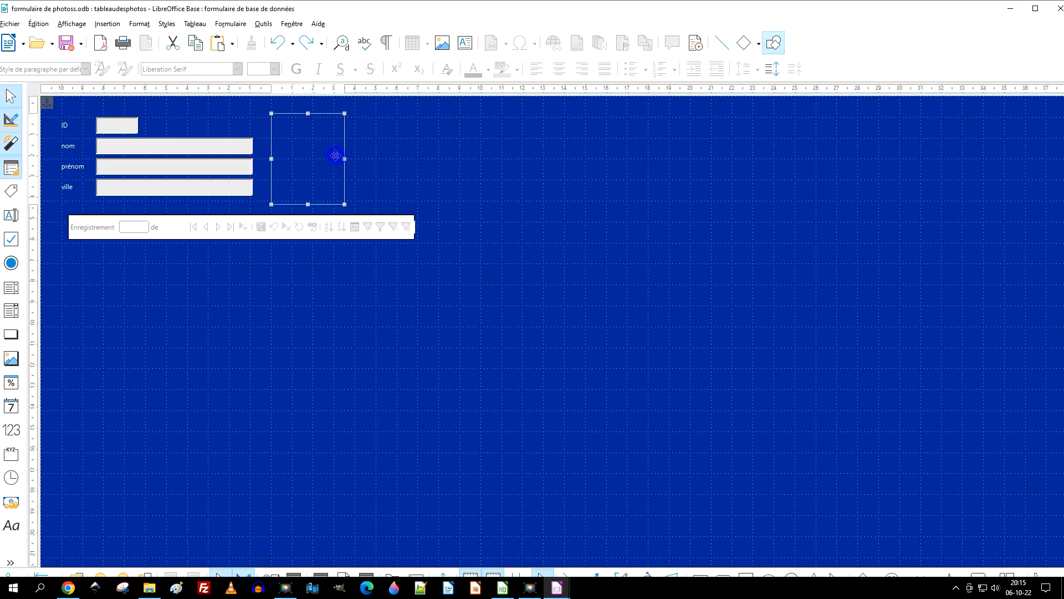
pyautogui.press('Up')
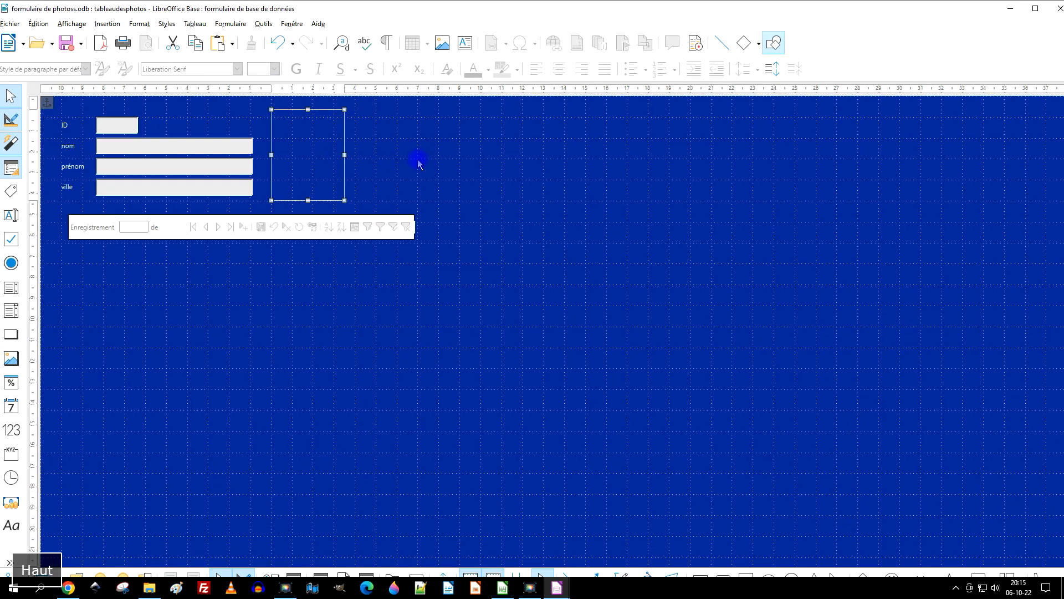
pyautogui.click(400, 132)
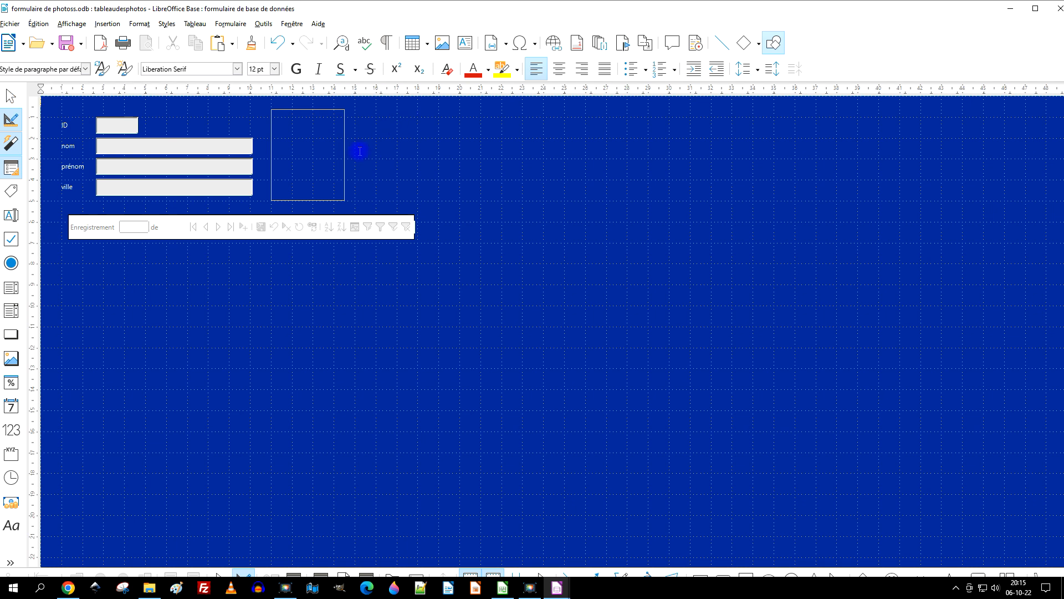
# Step: Close the form design, saving its changes, and open the tableaudesphotos form to view the records with their photos
pyautogui.click(1056, 8)
pyautogui.click(474, 333)
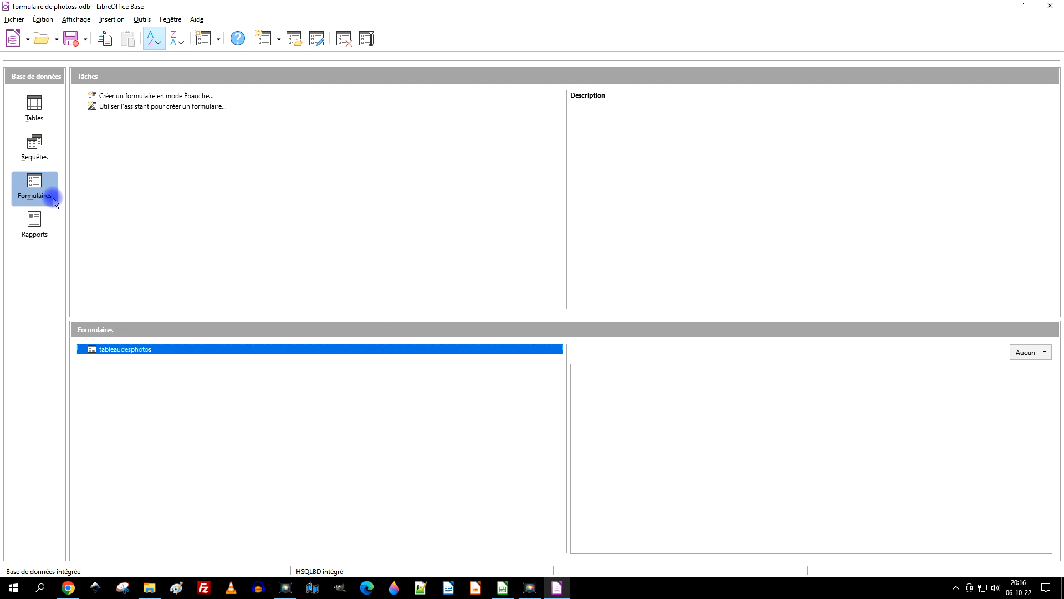
pyautogui.doubleClick(131, 353)
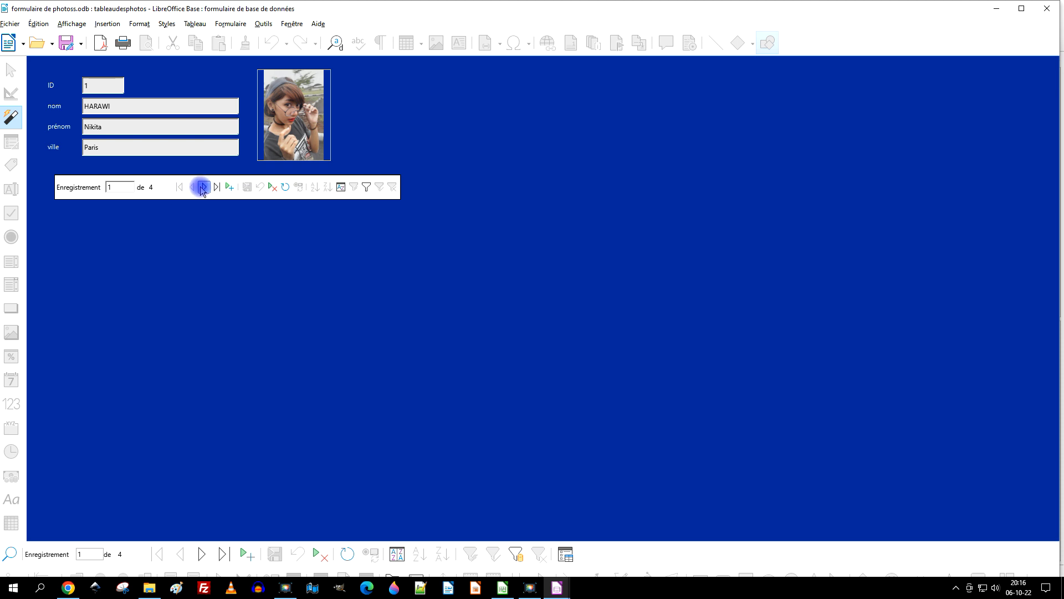
# Step: Advance through the form's records one by one, from the first to the fourth, to check each person's photo
pyautogui.click(203, 188)
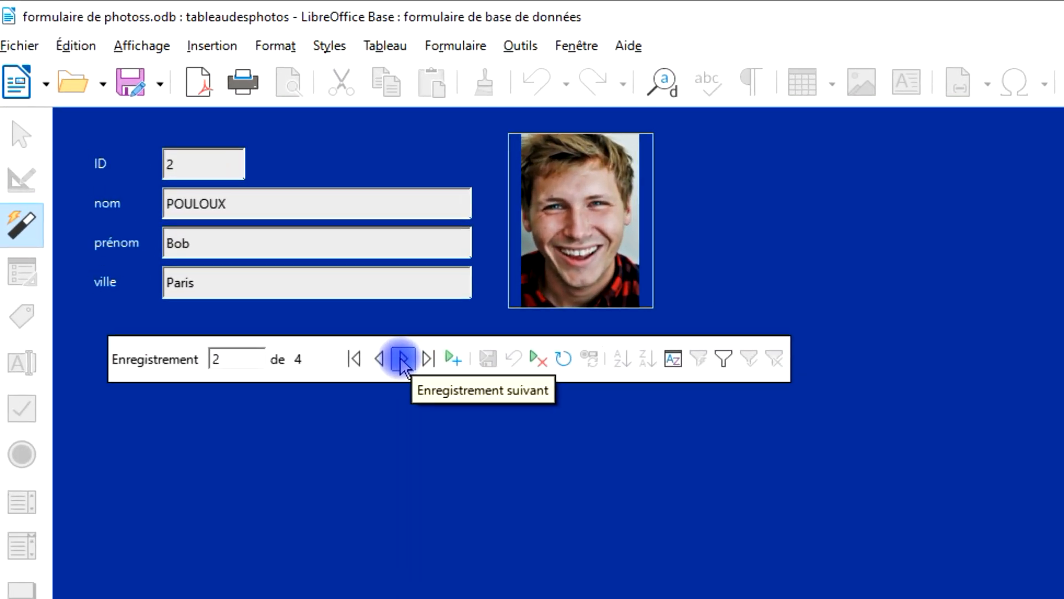
pyautogui.click(403, 360)
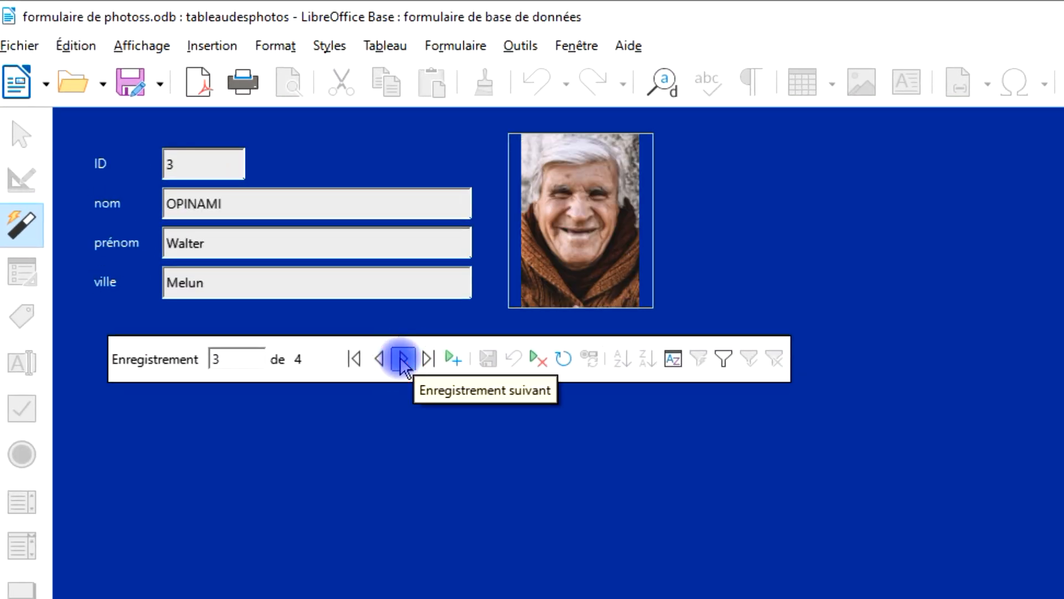
pyautogui.click(404, 360)
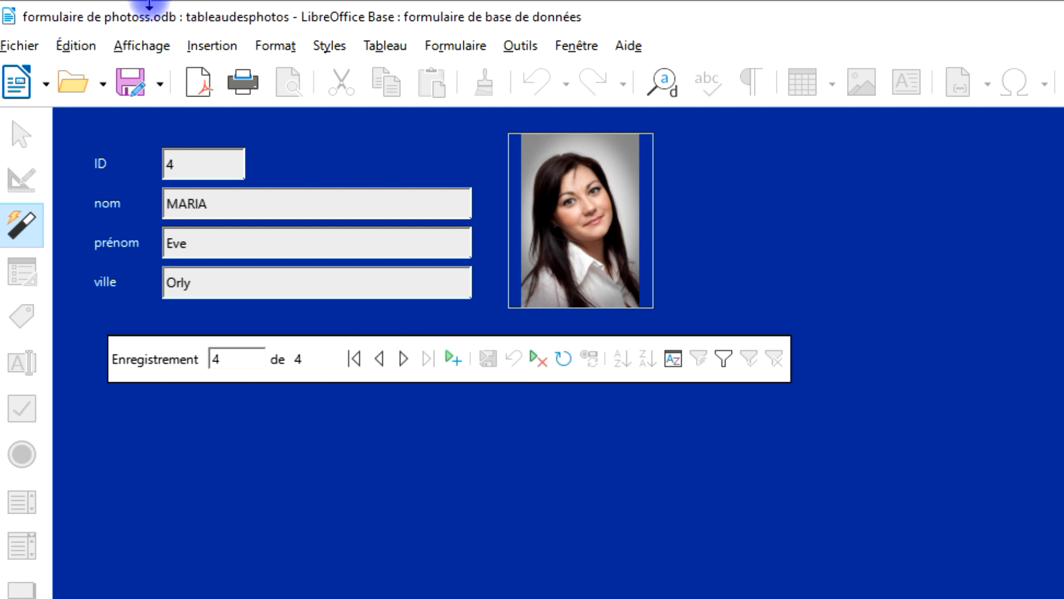
# Step: Display the form in full screen and return to the first record
pyautogui.click(136, 46)
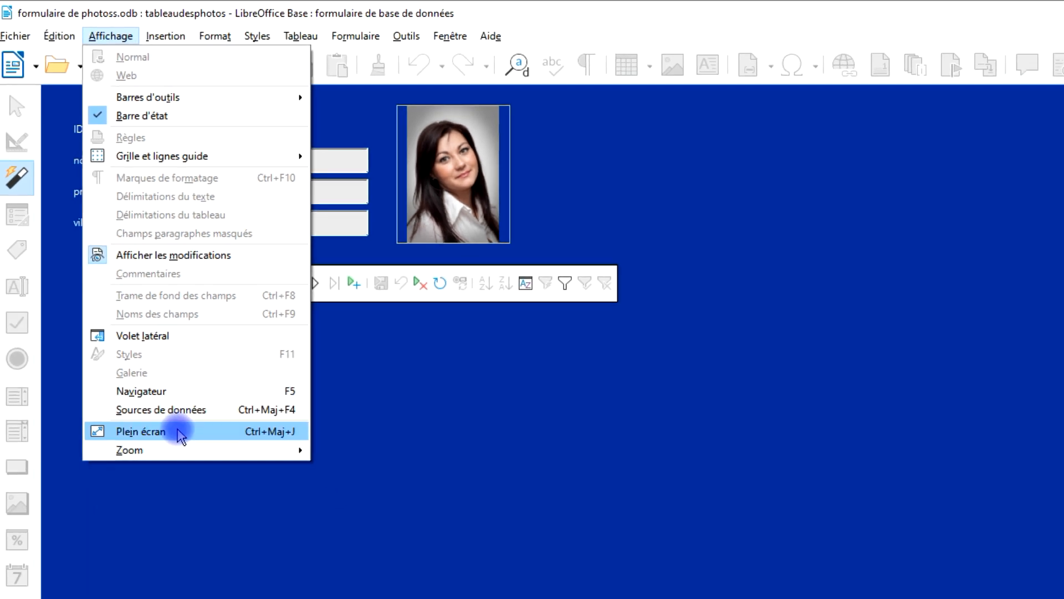
pyautogui.click(180, 435)
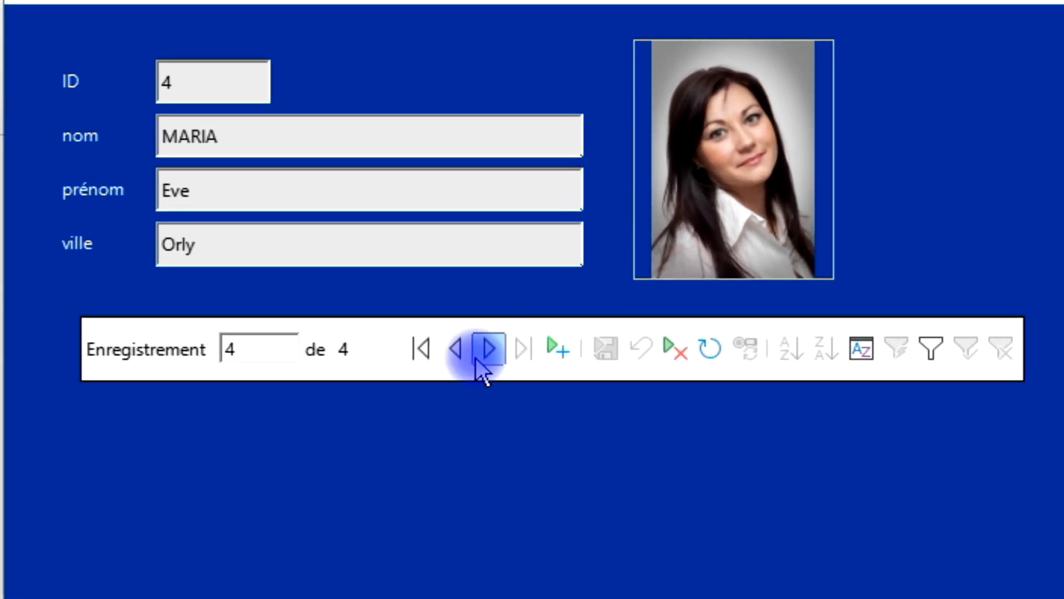
pyautogui.click(477, 359)
pyautogui.click(422, 351)
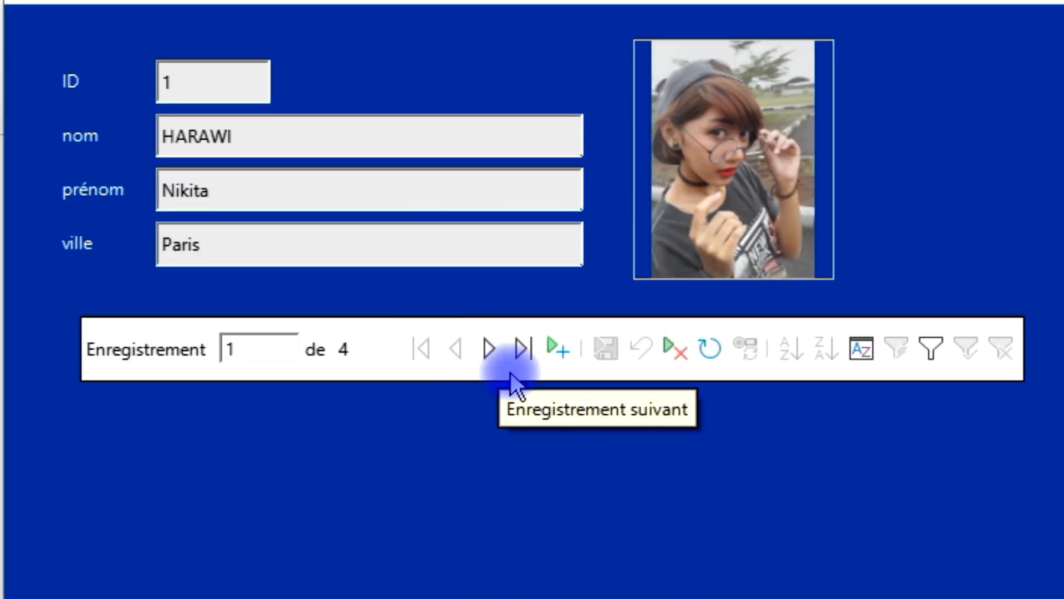
# Step: Browse repeatedly from the first record to the last, returning to the first between passes, to check the photos in full screen
pyautogui.click(489, 351)
pyautogui.click(489, 352)
pyautogui.click(490, 350)
pyautogui.click(490, 351)
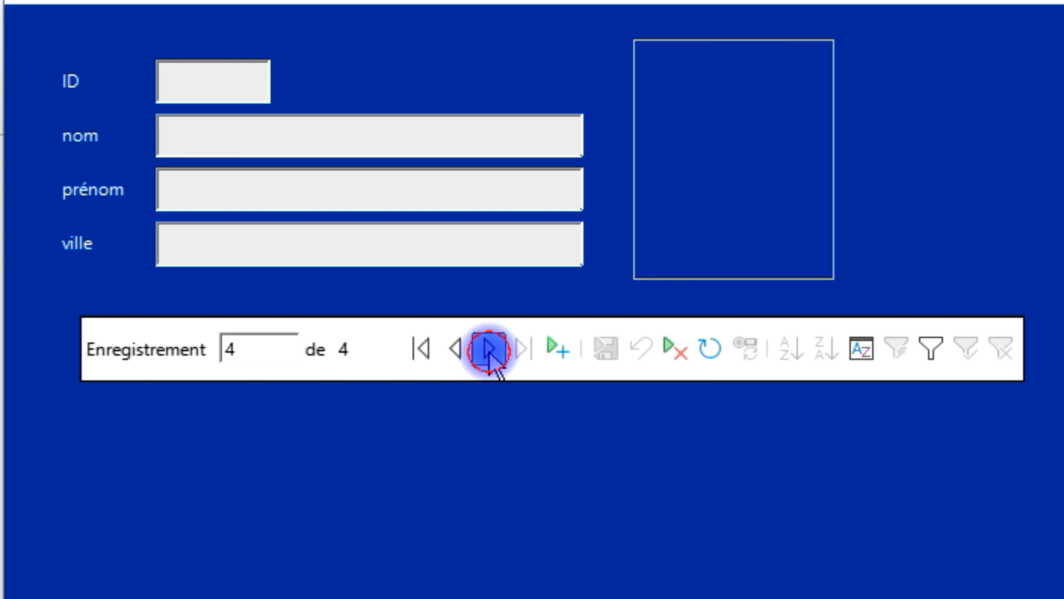
pyautogui.click(426, 354)
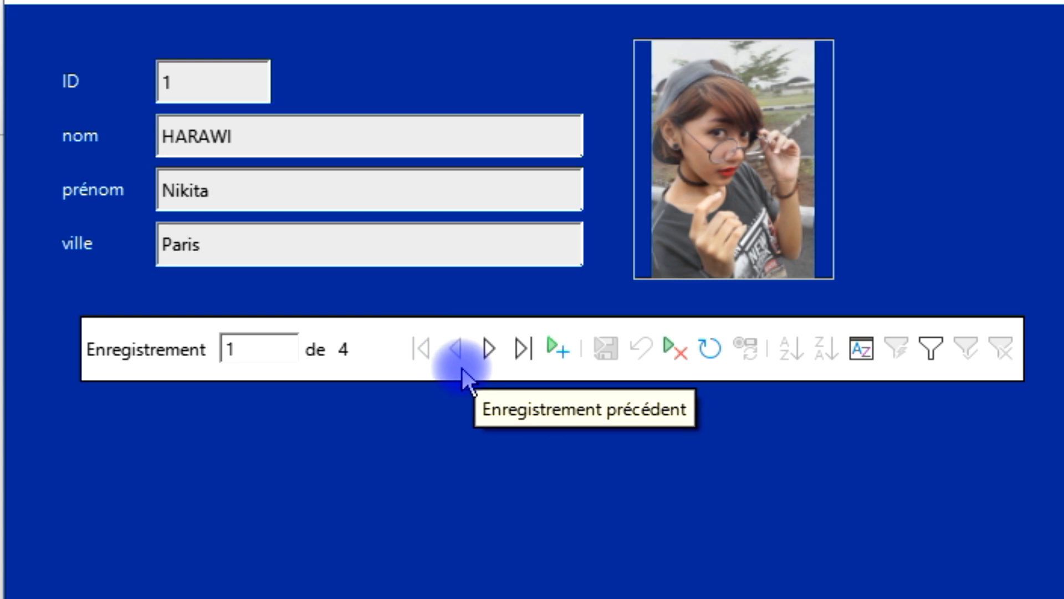
pyautogui.click(496, 362)
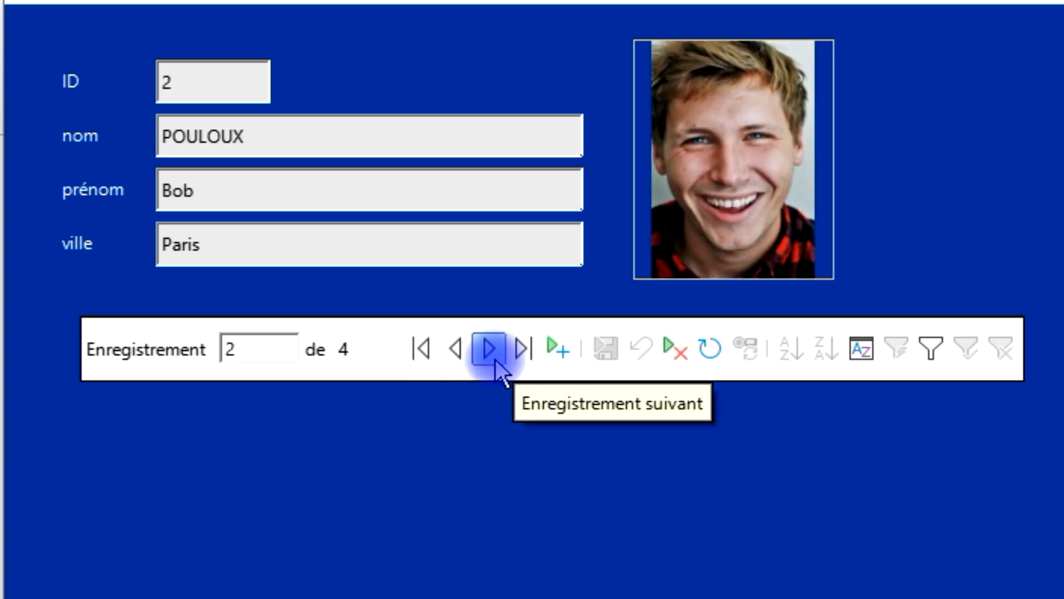
pyautogui.click(496, 359)
pyautogui.click(495, 359)
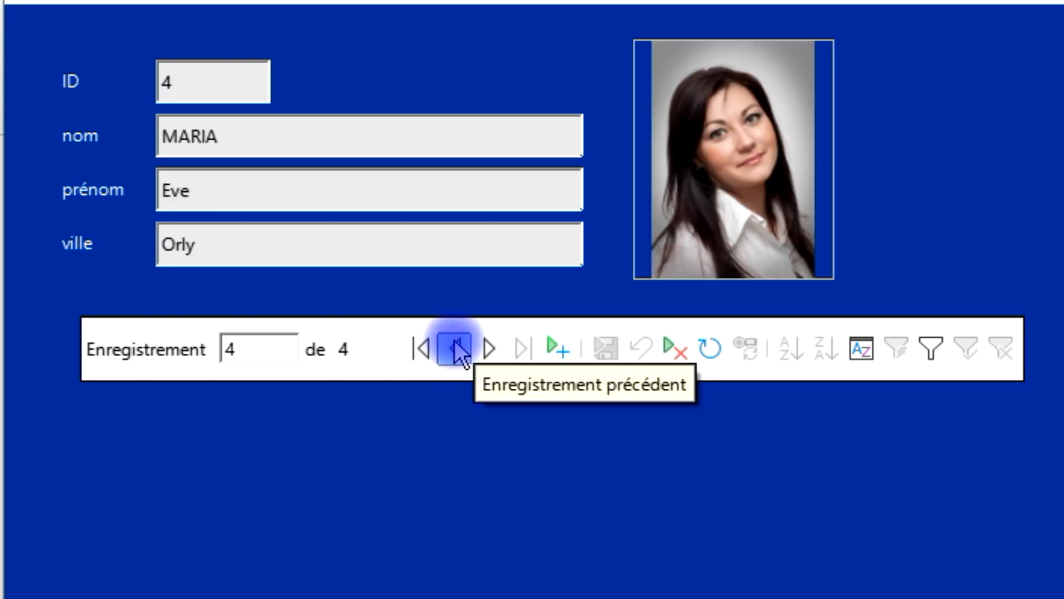
pyautogui.click(427, 348)
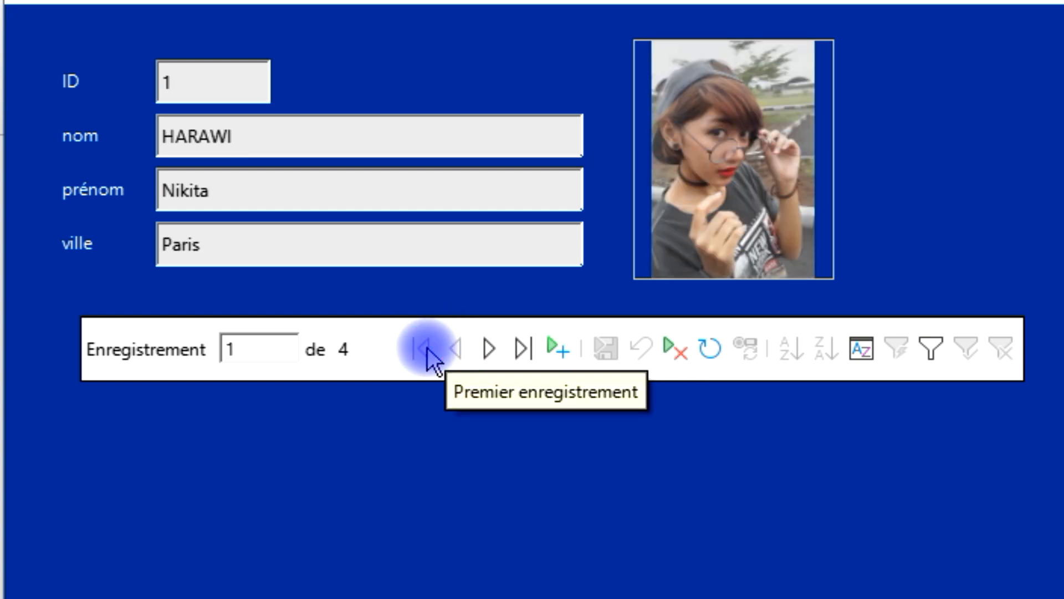
pyautogui.click(493, 350)
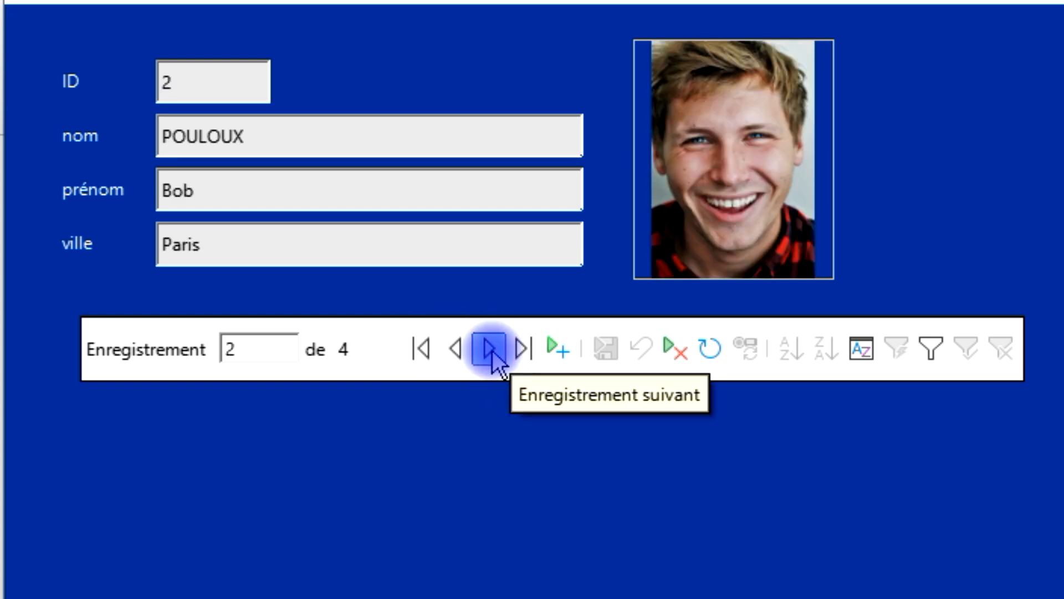
pyautogui.click(492, 351)
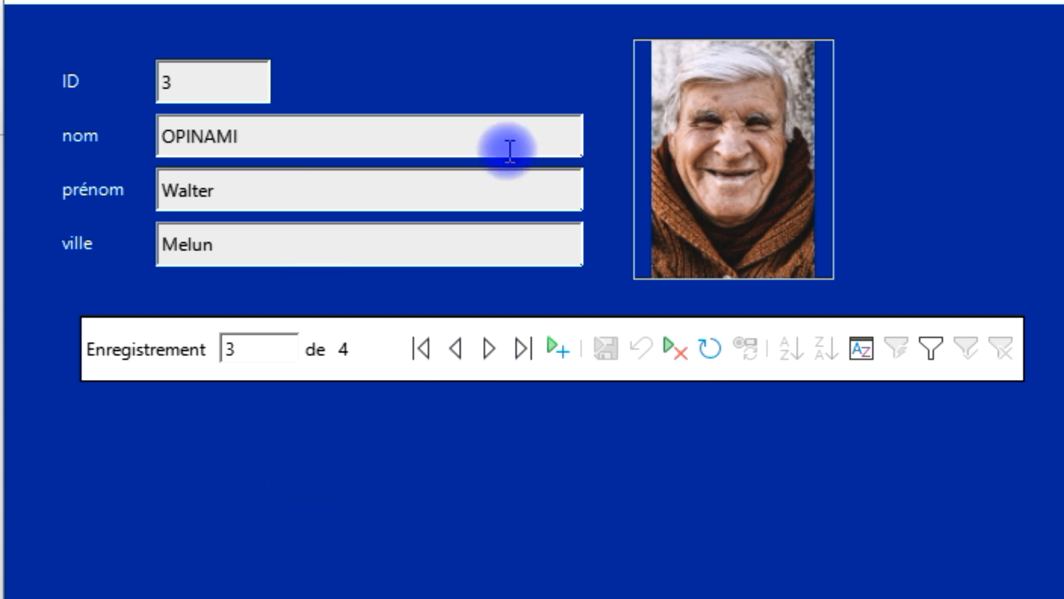
pyautogui.click(538, 355)
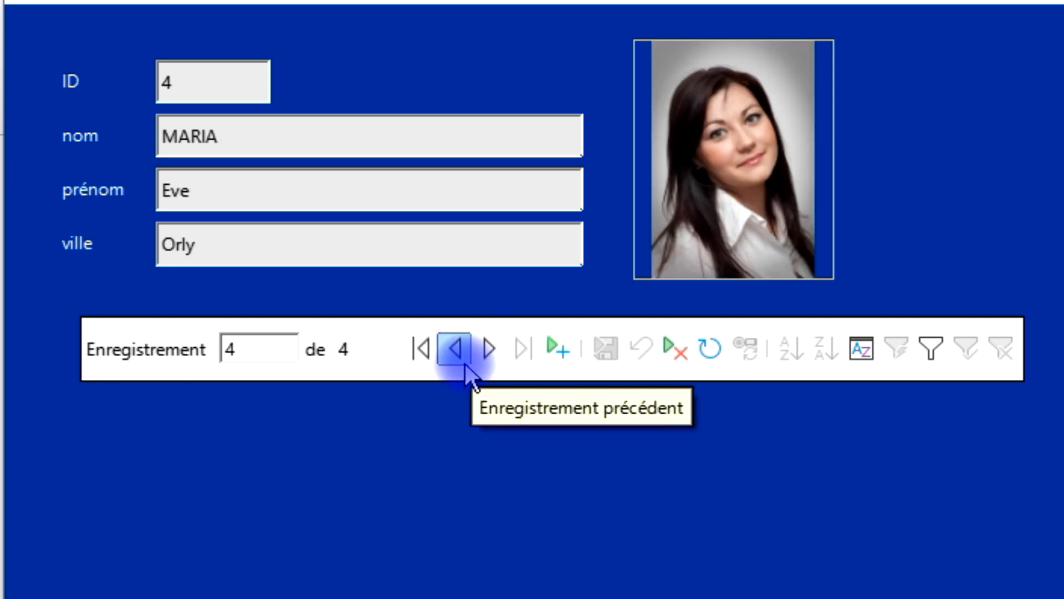